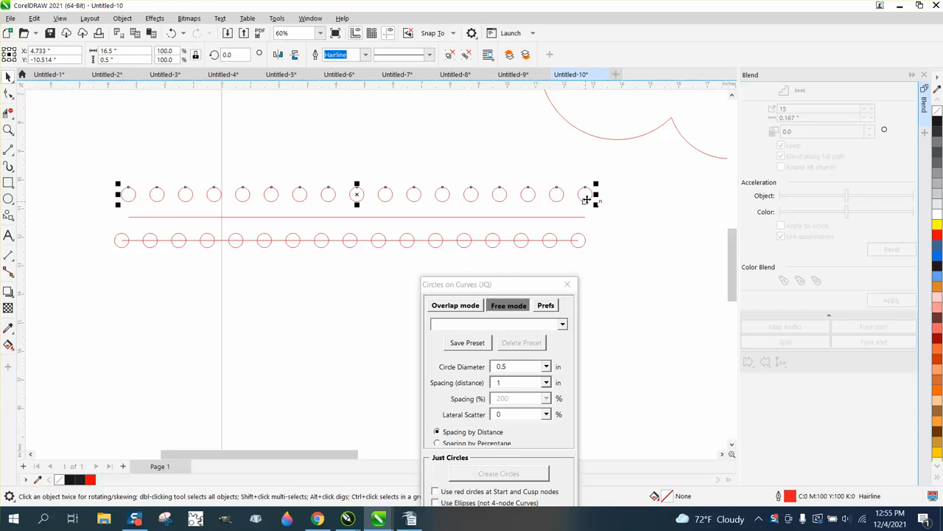
Delete the selected row of circles above the upper line
key("XF86Calculator")
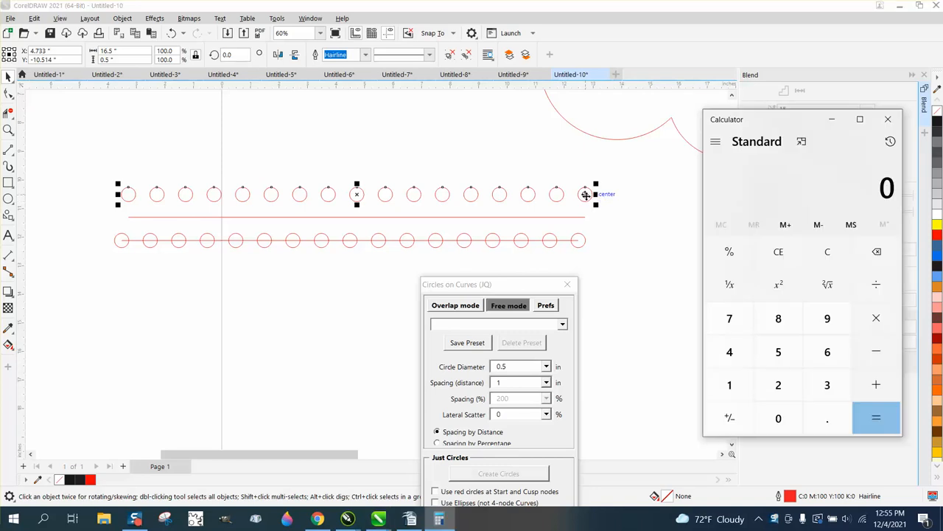
left_click(888, 119)
key("Delete")
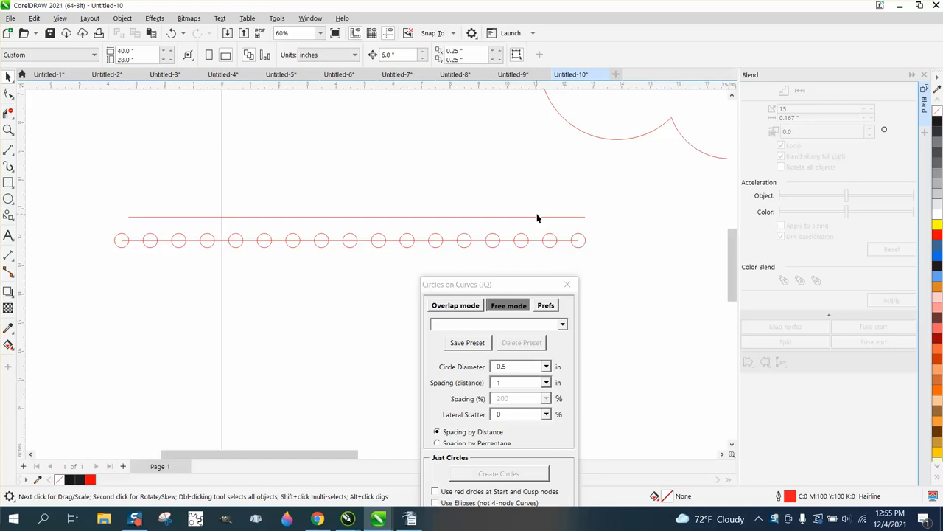
Move the upper line higher and create 0.5 in circles spaced 1 in apart along it with Circles on Curves
left_click_drag(537, 218, 541, 182)
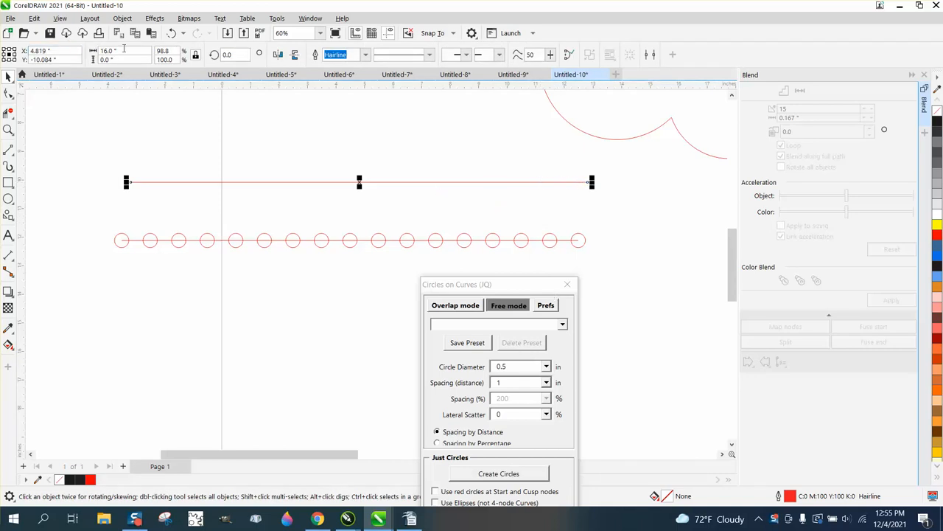
left_click_drag(506, 284, 720, 170)
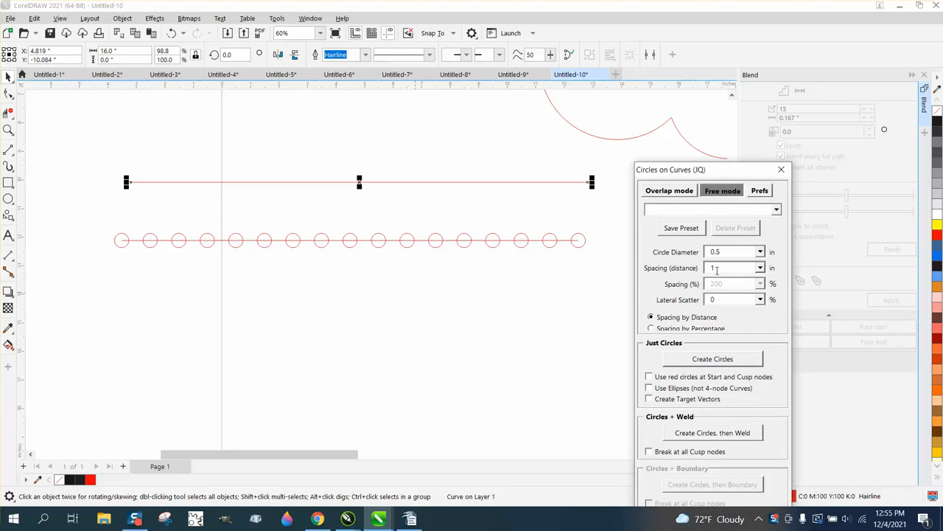
left_click(721, 361)
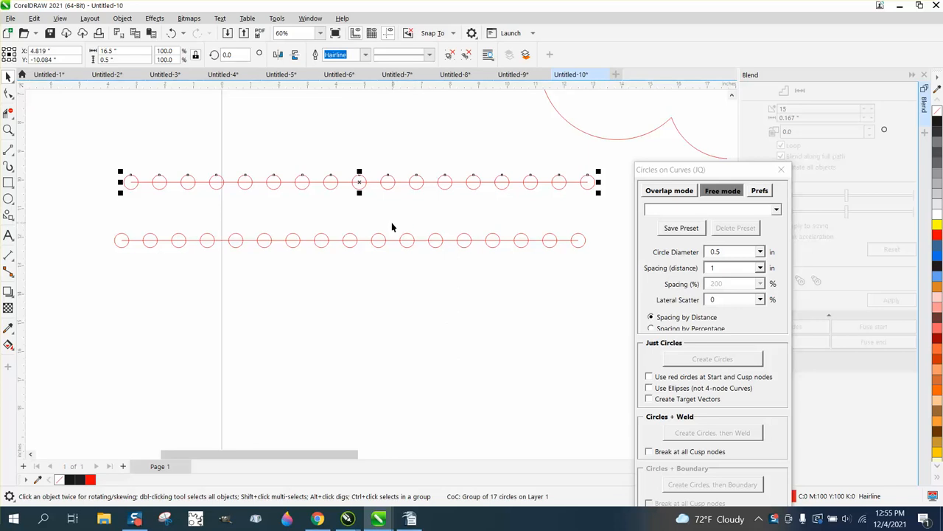
Delete the lower line together with its row of circles
left_click(377, 250)
left_click(379, 245)
mouse_move(378, 252)
left_mouse_down()
mouse_move(380, 305)
mouse_move(364, 259)
left_mouse_up()
left_click_drag(101, 216, 296, 293)
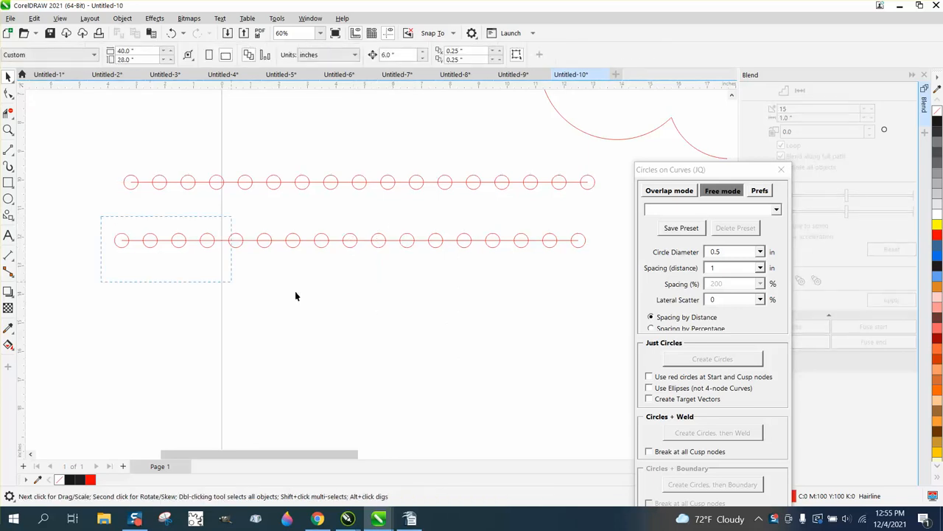
left_click_drag(599, 323, 601, 323)
key("Delete")
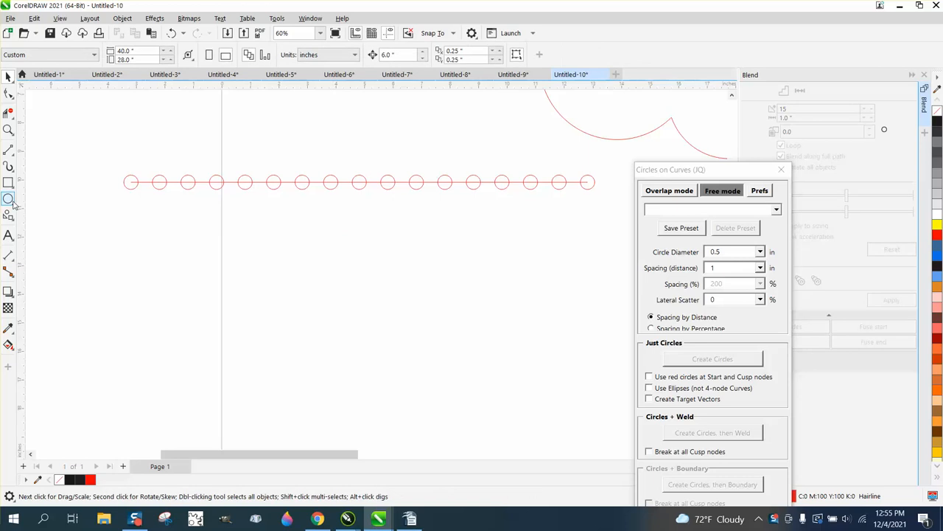
Draw a horizontal line below the remaining row of circles and set its length to 16 in
left_click(15, 157)
left_click(37, 163)
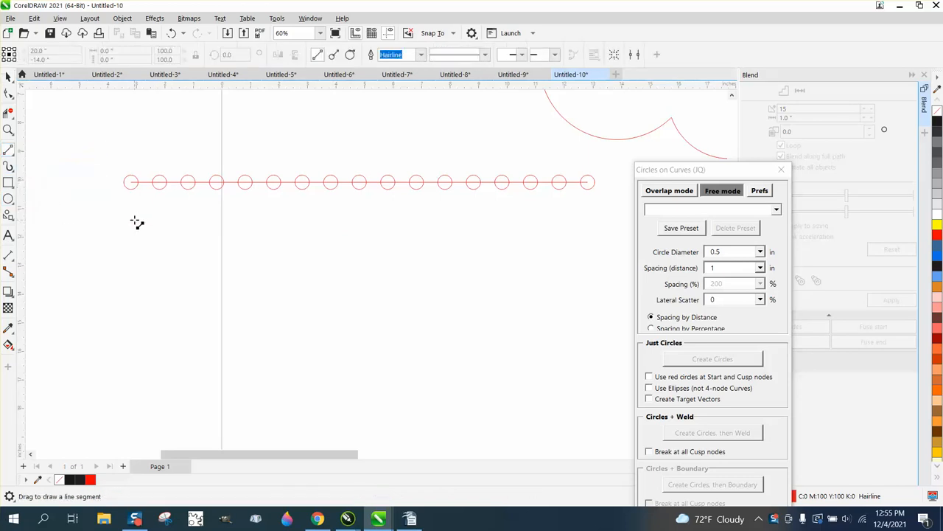
left_click_drag(131, 219, 599, 232)
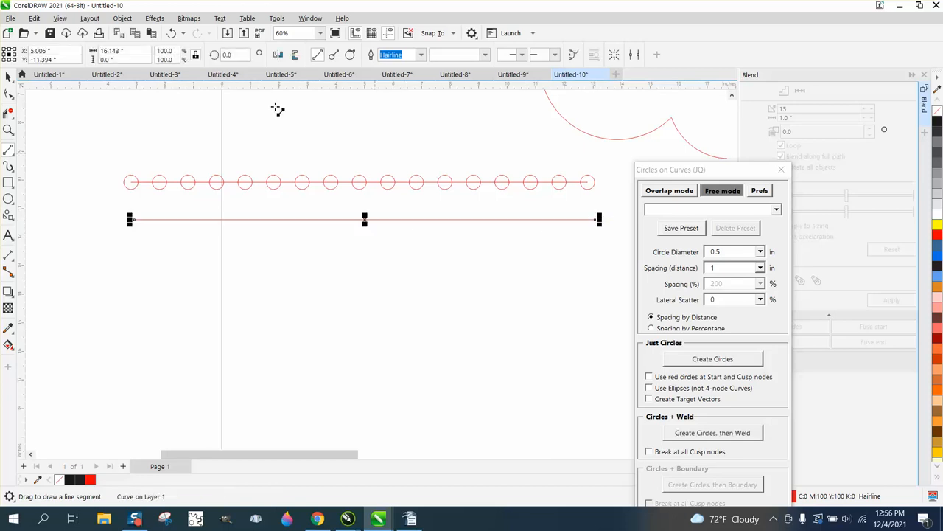
double_click(118, 50)
type("16")
key("Return")
Draw a circle above the row of circles and set its diameter to 0.5 in
left_click(8, 199)
left_click_drag(164, 129, 192, 156)
double_click(111, 50)
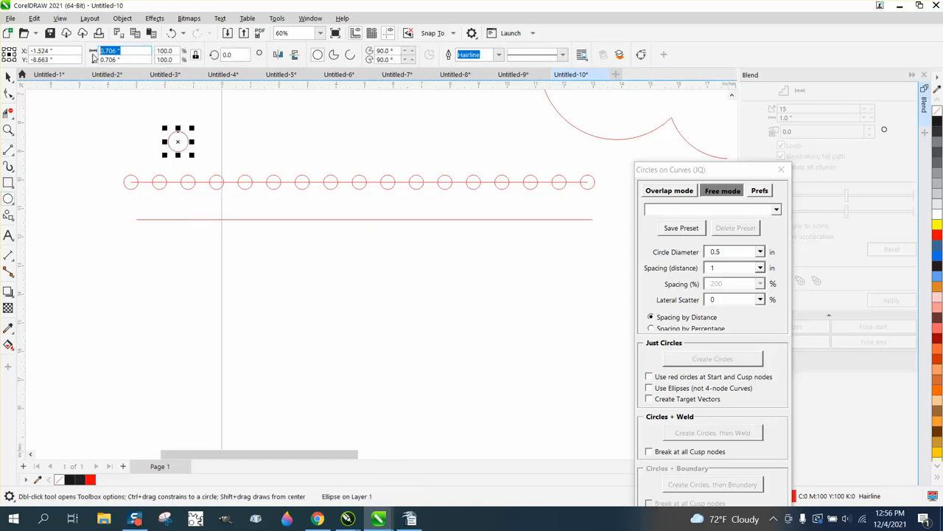
type("0.5")
key("Return")
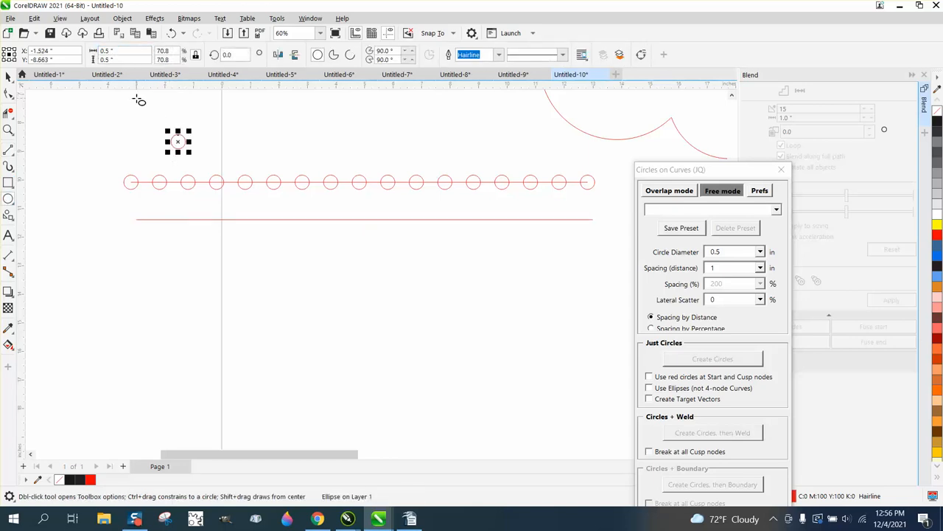
key("space")
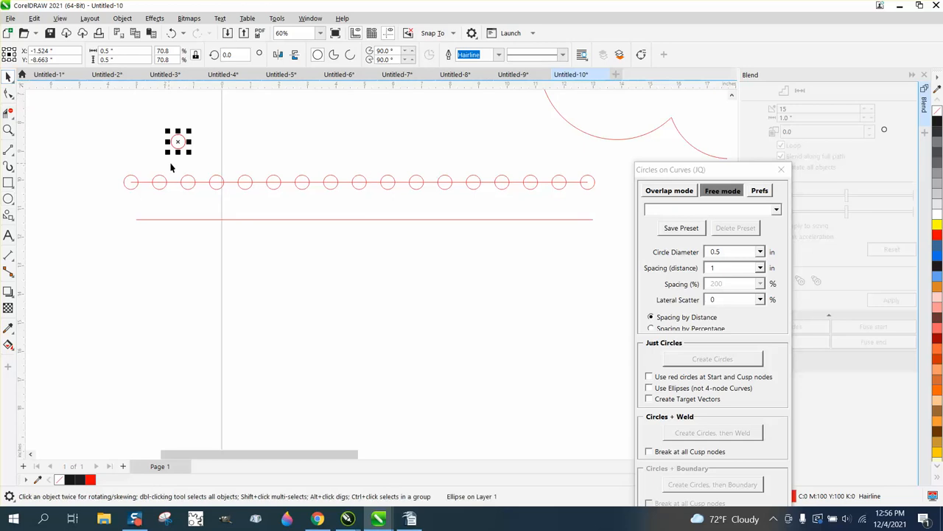
Duplicate the 0.5 in circle to its right, align both horizontally, and blend them with 15 steps
left_click_drag(179, 140, 219, 140)
left_click_drag(151, 126, 287, 159)
key("e")
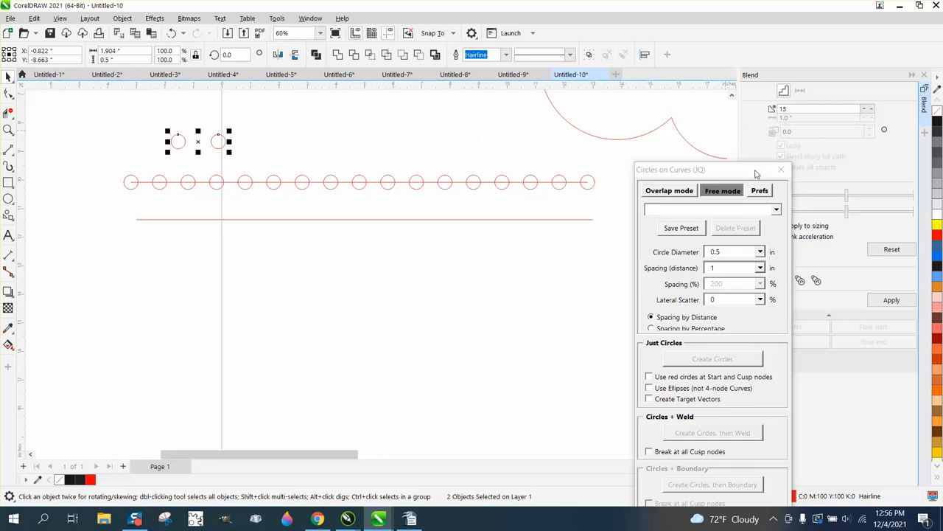
left_click_drag(755, 174, 560, 297)
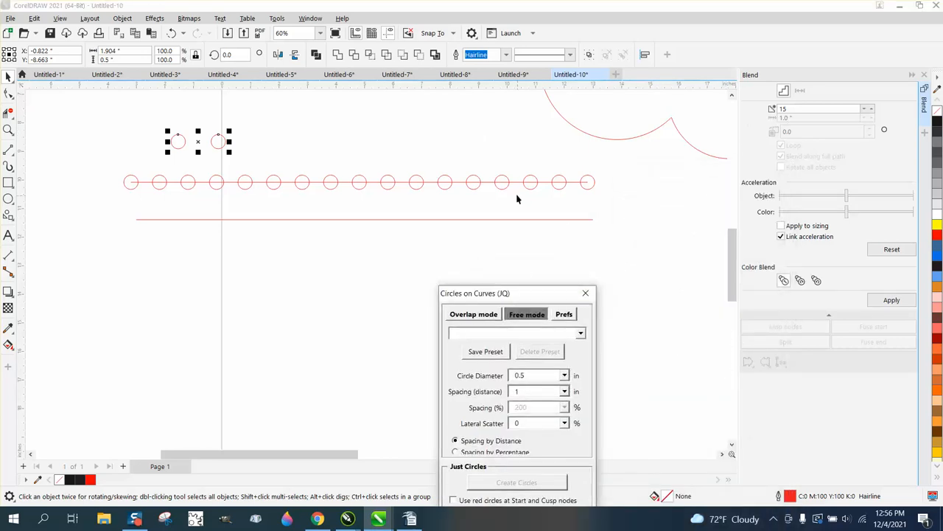
left_click(892, 300)
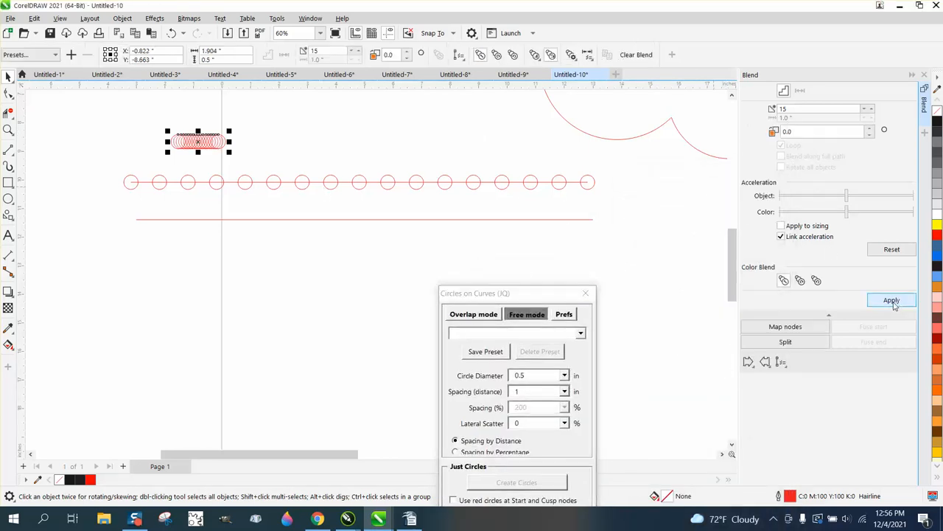
Assign the lower line as the blend's new path and spread the circles along the full path
left_click(785, 364)
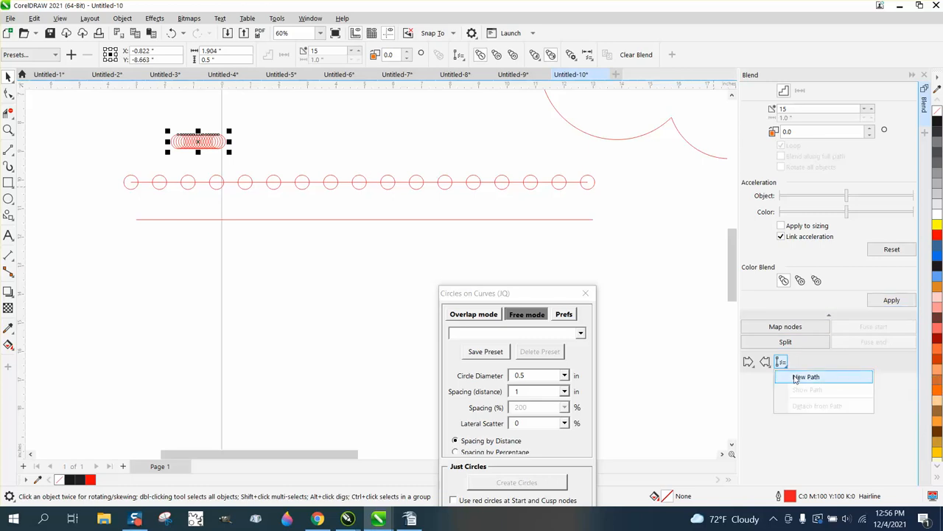
left_click(797, 378)
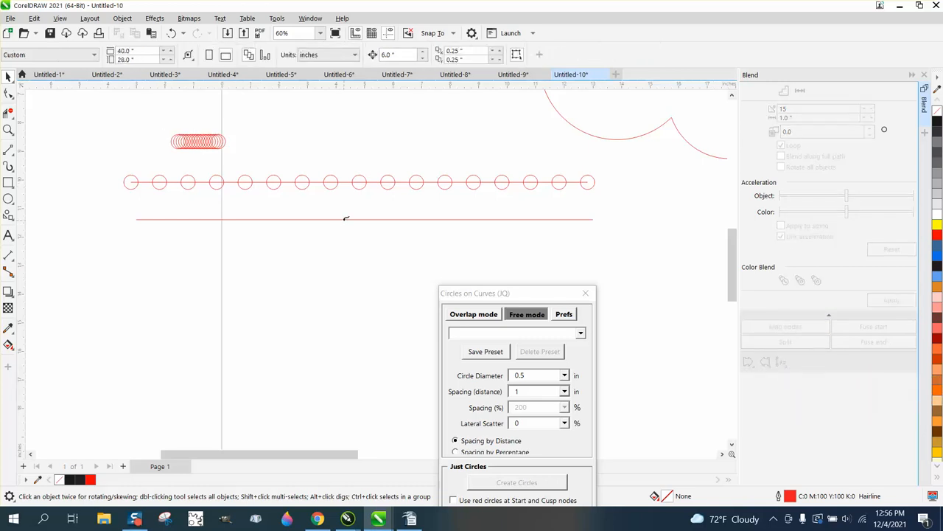
left_click(346, 218)
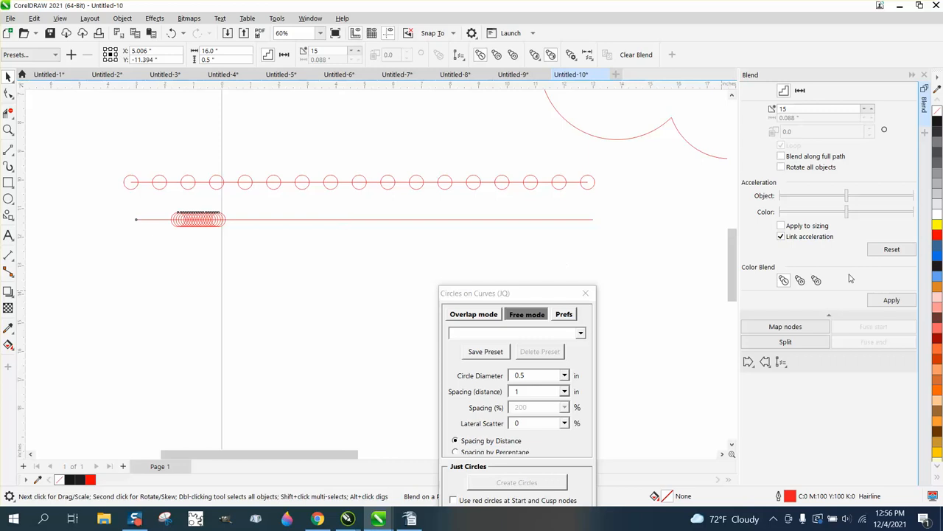
left_click(782, 157)
left_click(892, 301)
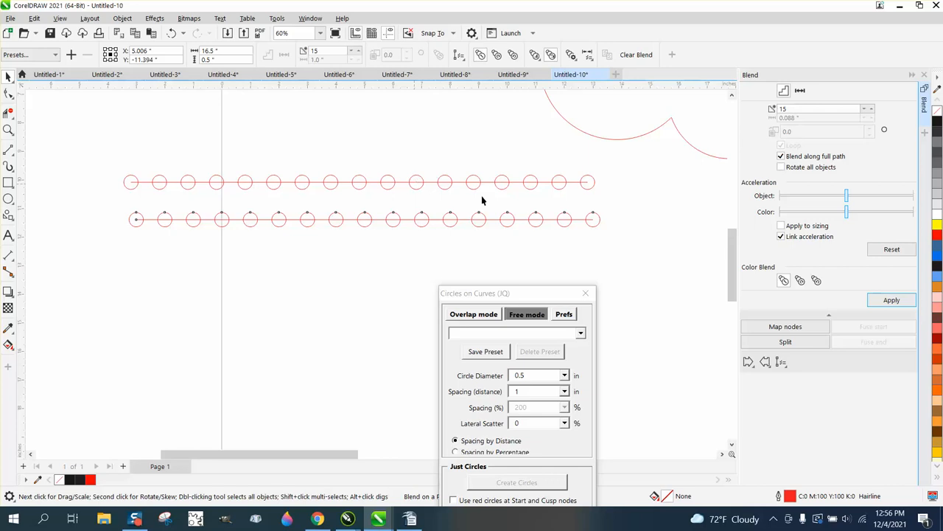
Move the smooth cloud outline about 2.9 in to the right and 0.8 in up, clear of the circle rows
left_click_drag(531, 301, 694, 184)
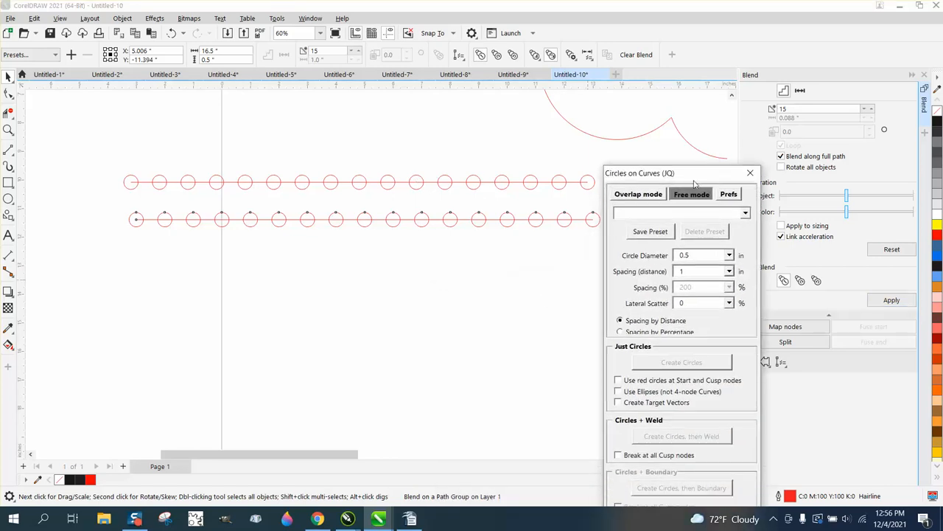
left_click(412, 453)
scroll(461, 343, "down", 3)
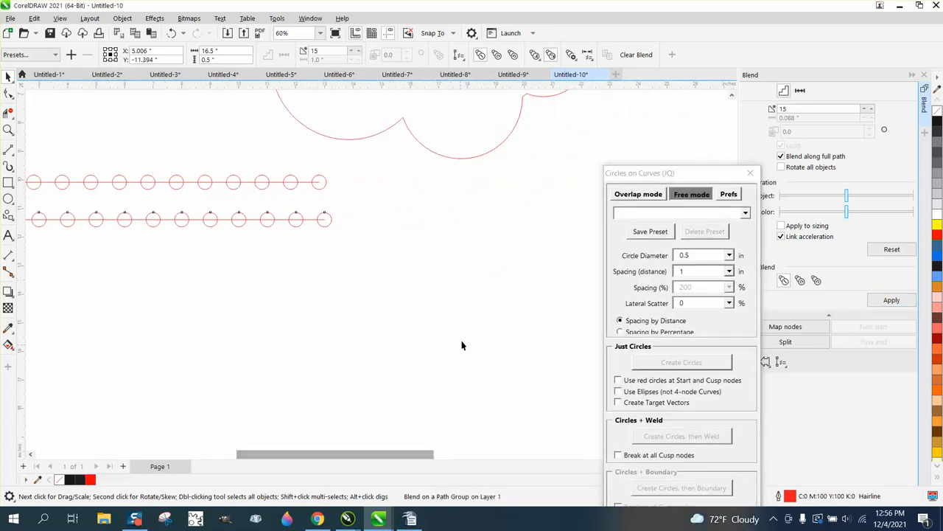
scroll(460, 344, "down", 2)
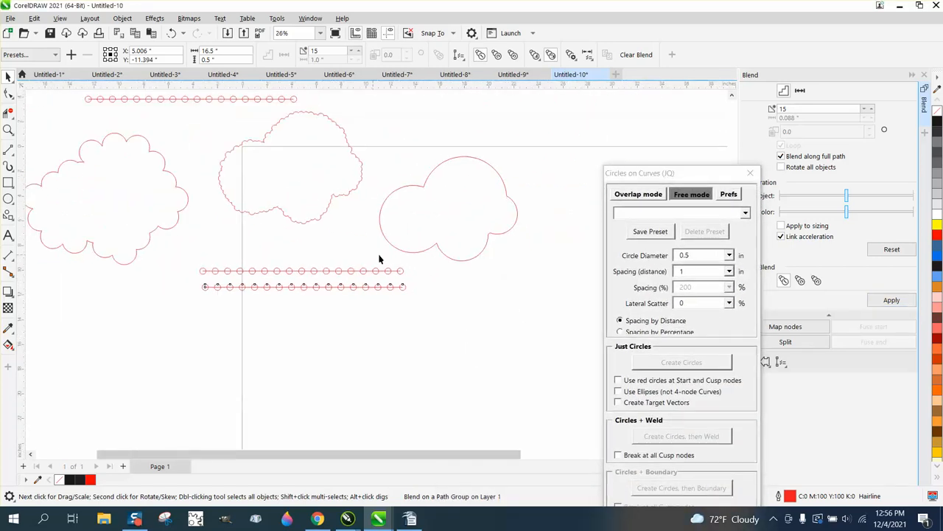
left_click(409, 253)
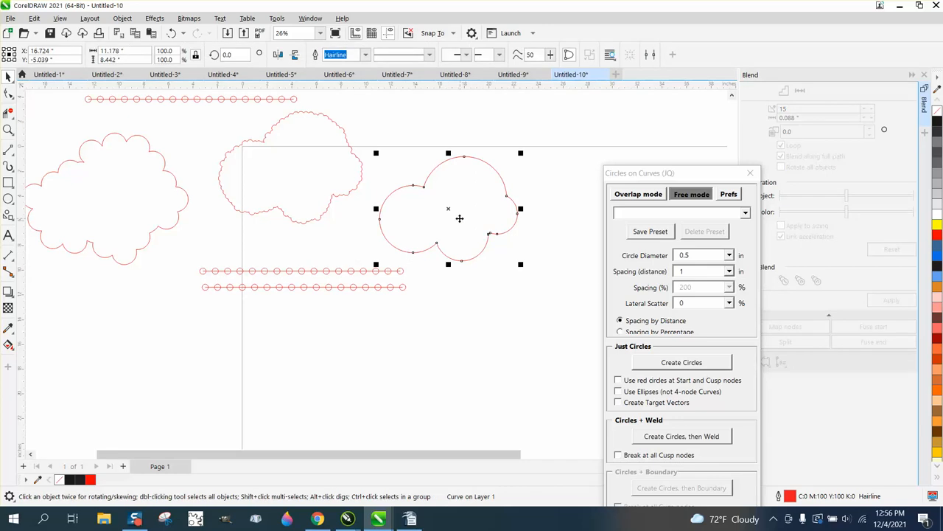
left_click_drag(448, 207, 484, 197)
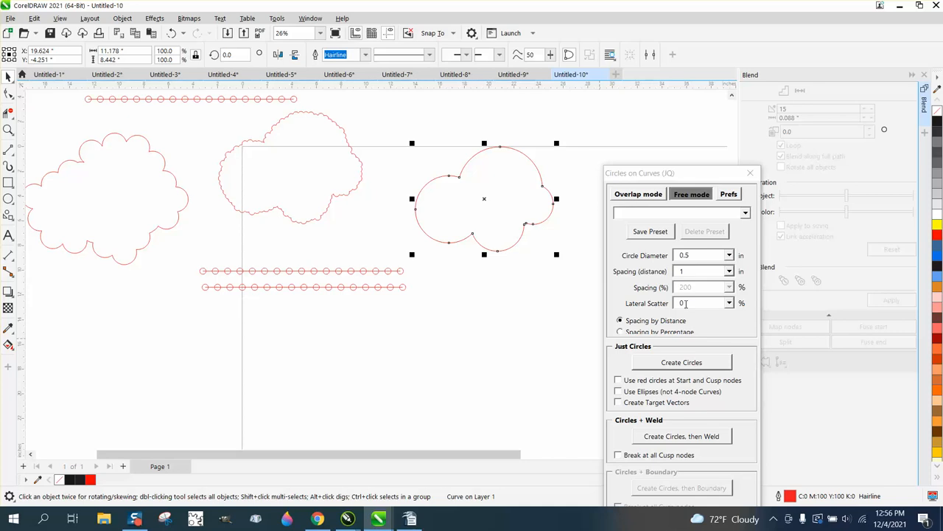
Create 2 in circles along the smooth cloud outline with 1 in spacing and 25% lateral scatter
left_click_drag(694, 257, 669, 258)
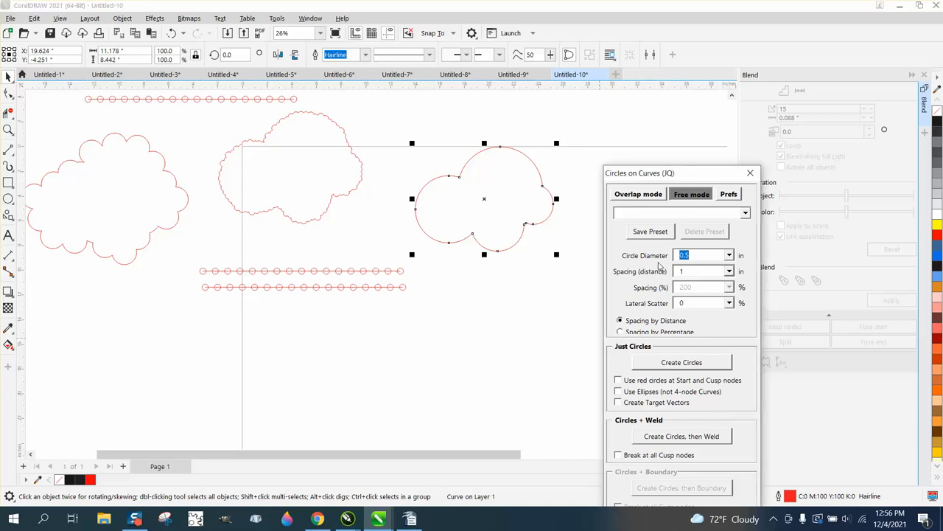
type("2")
left_click(696, 271)
left_click(729, 303)
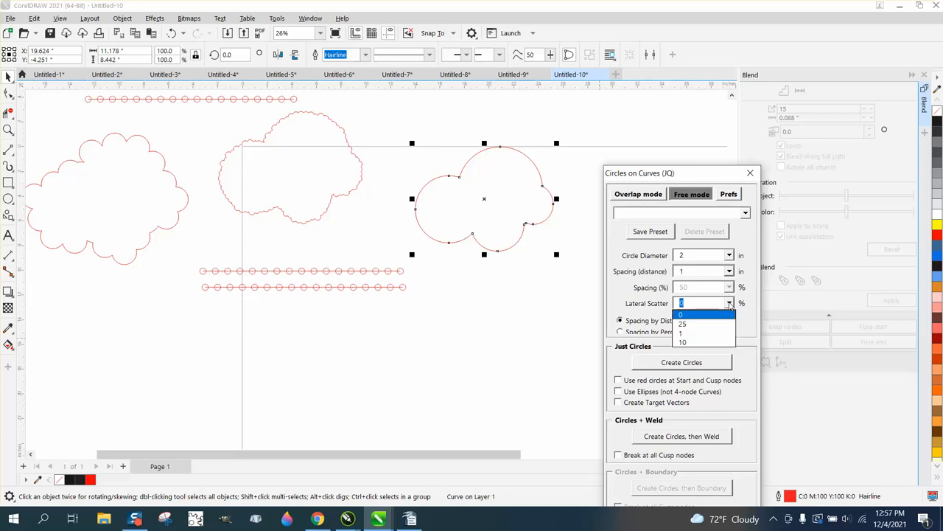
left_click(693, 325)
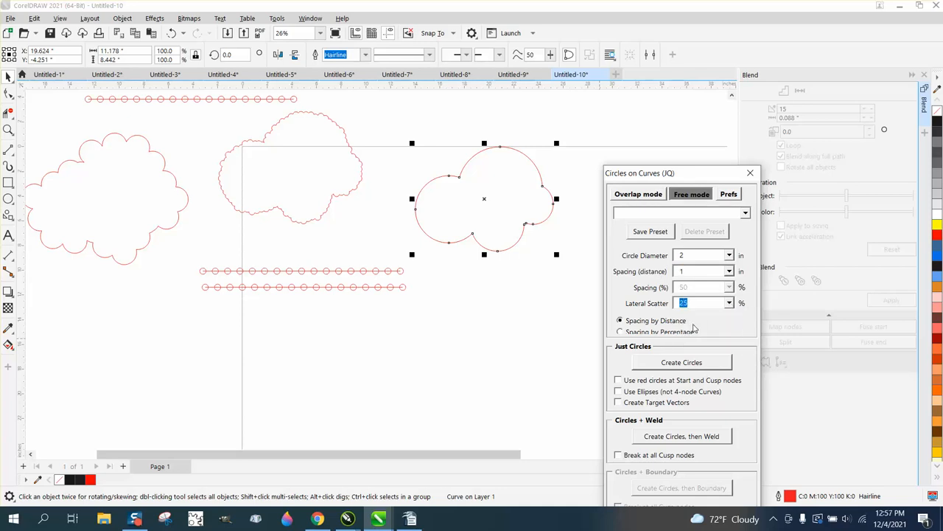
left_click(689, 366)
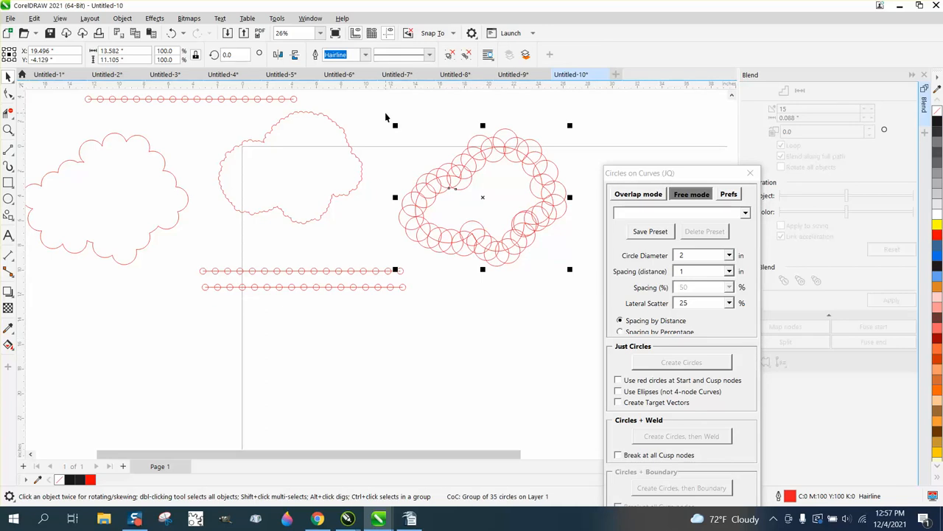
Undo the circles on the cloud and recreate them with 1.5 in spacing
left_click(172, 34)
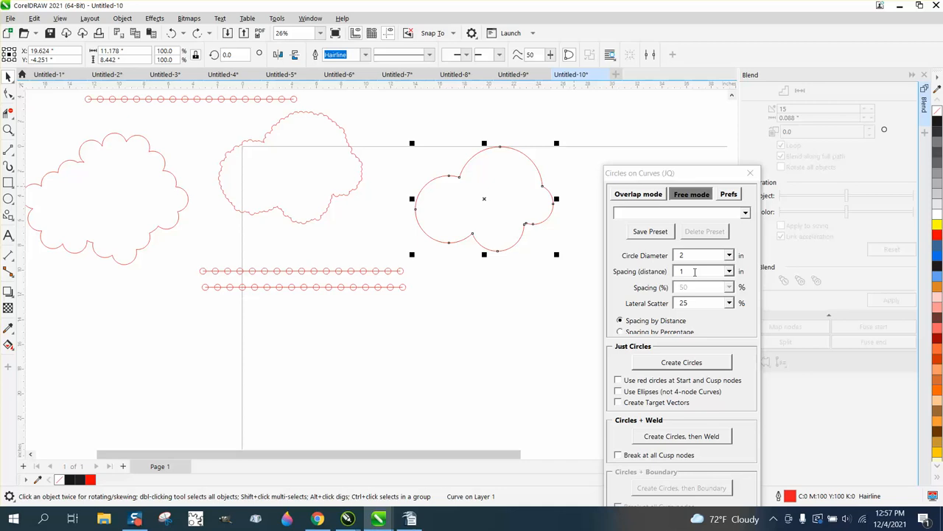
left_click_drag(694, 271, 666, 270)
type("1.5")
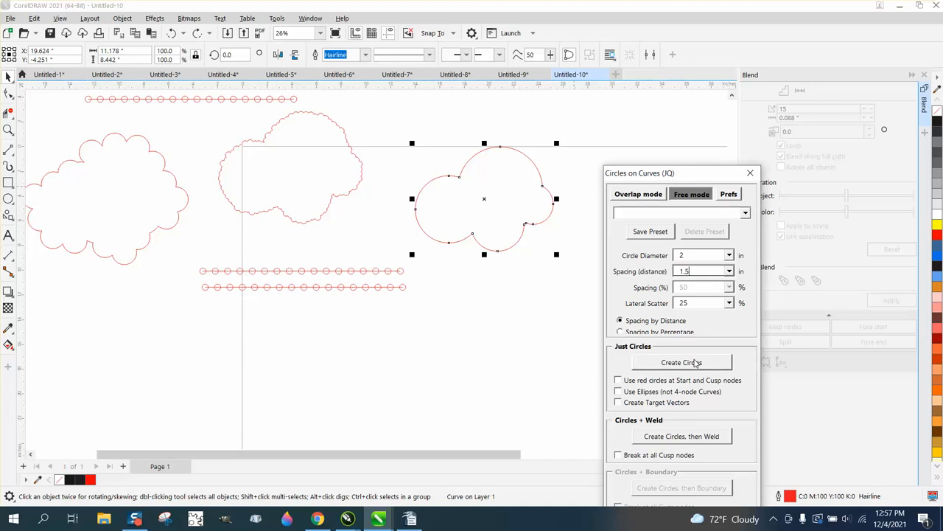
left_click(695, 363)
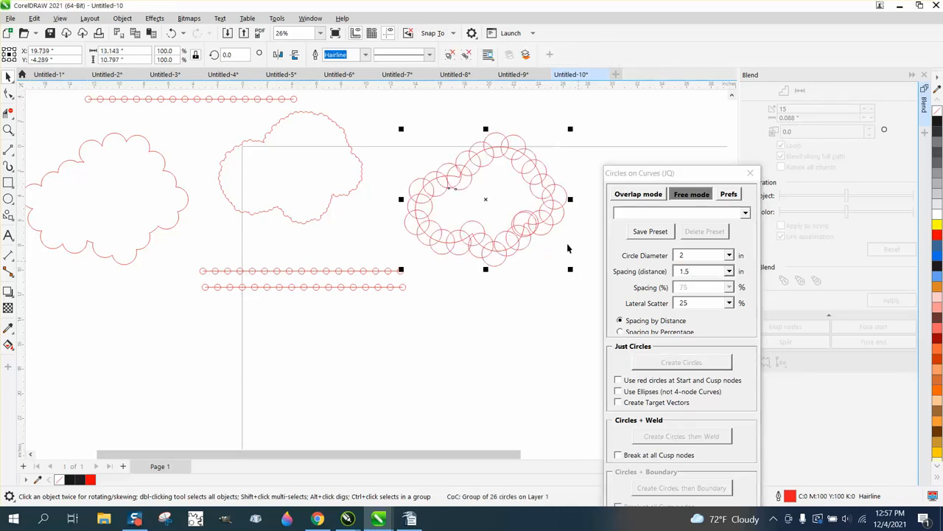
Ungroup the circles on the cloud and move one from its upper-left edge to the empty area below
left_click_drag(386, 127, 591, 273)
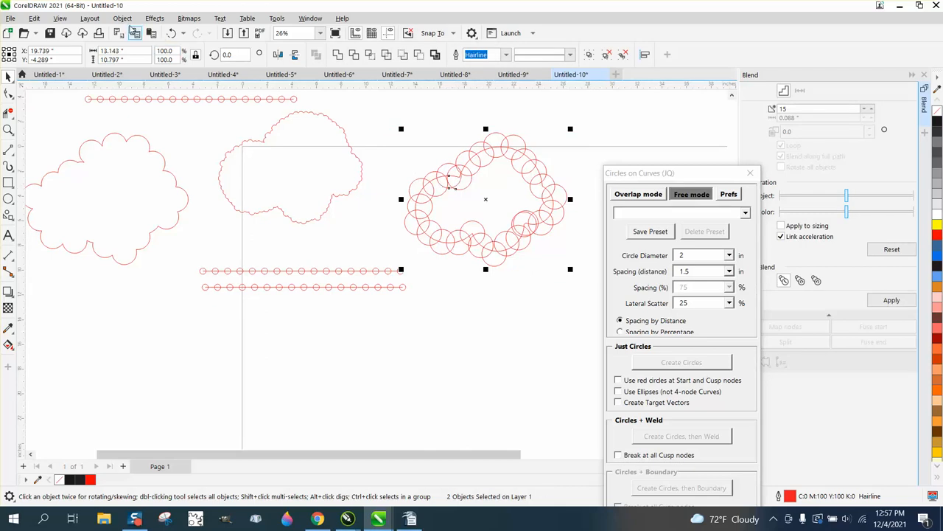
left_click(122, 18)
mouse_move(135, 212)
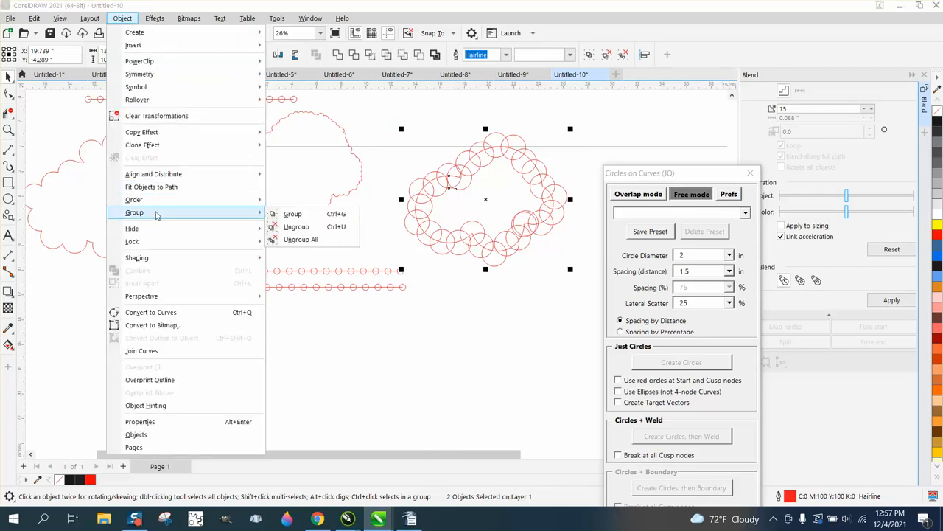
left_click(299, 226)
left_click(476, 195)
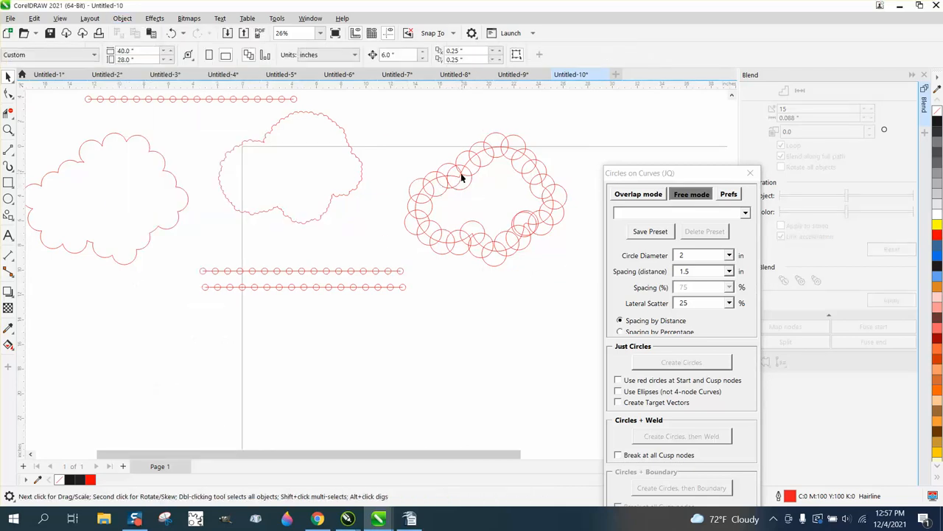
left_click_drag(461, 178, 475, 336)
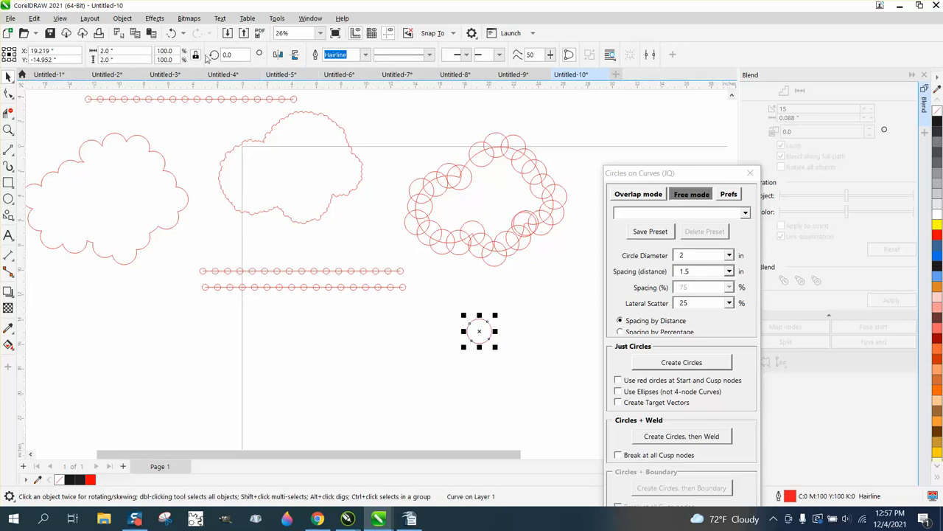
Undo the single circle's move and delete the smooth cloud outline underneath the circles
left_click(171, 33)
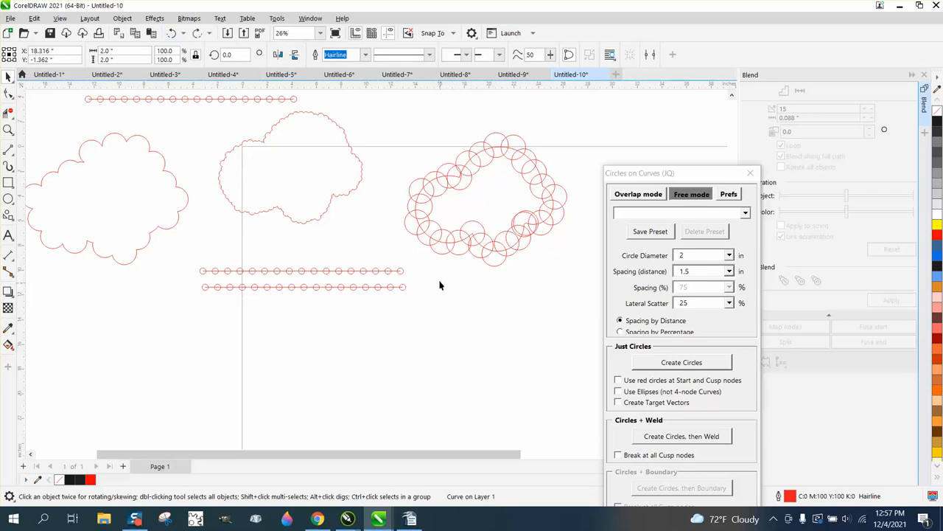
left_click(419, 220)
key("Escape")
Group the circles that surround the rightmost cloud
left_click_drag(504, 261, 590, 299)
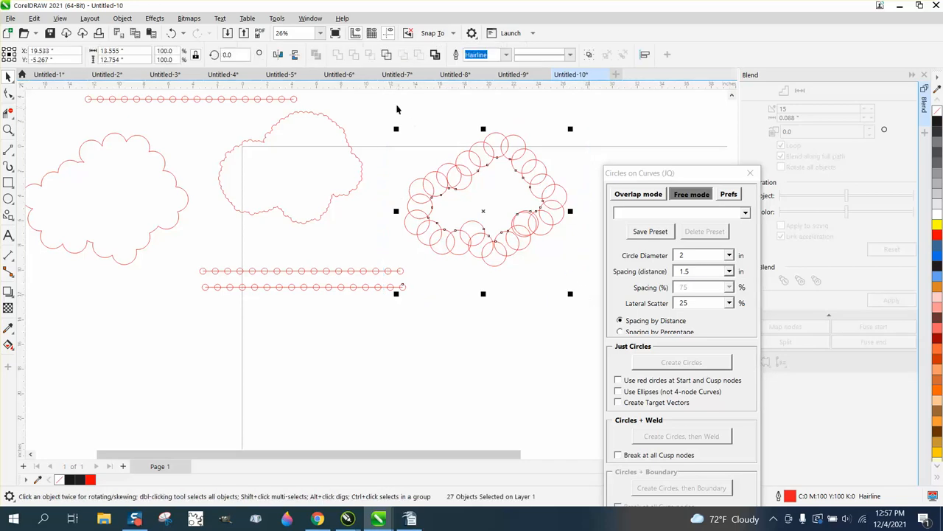
left_click(123, 18)
mouse_move(166, 213)
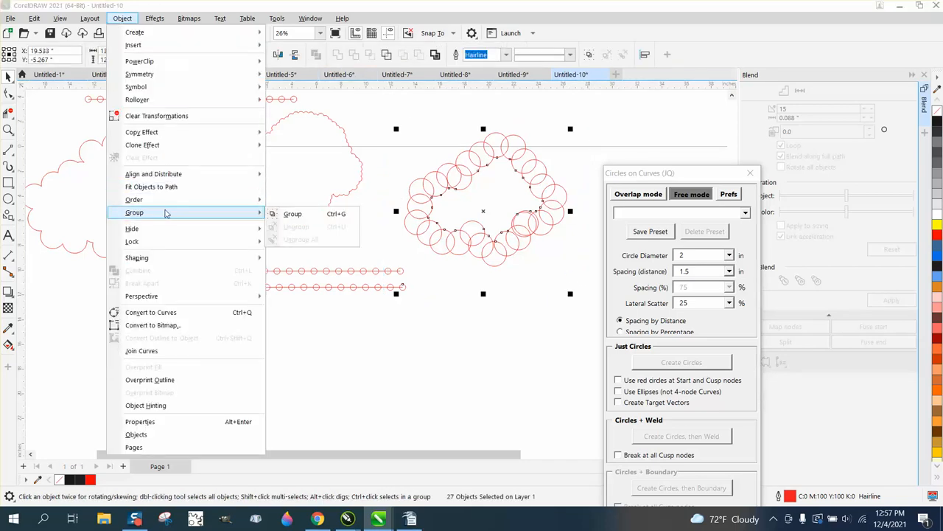
left_click(295, 216)
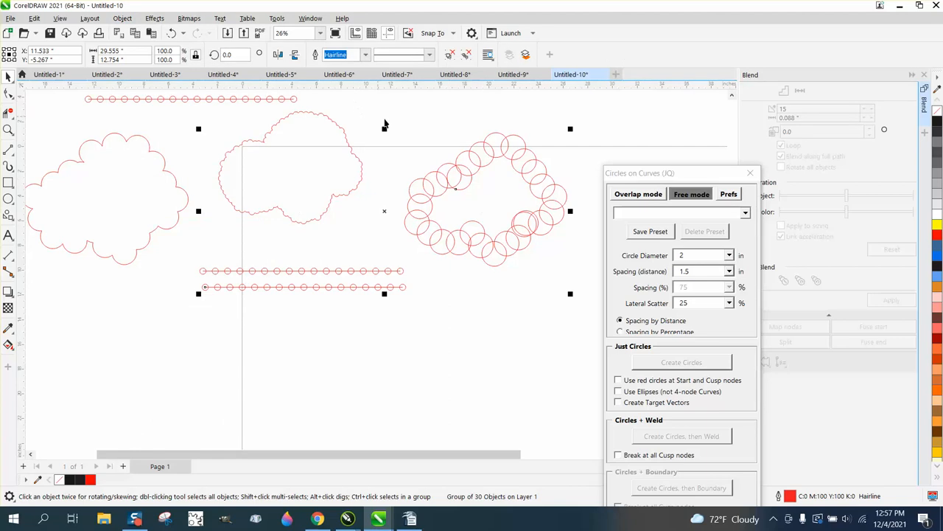
left_click_drag(385, 124, 492, 251)
left_click(593, 282)
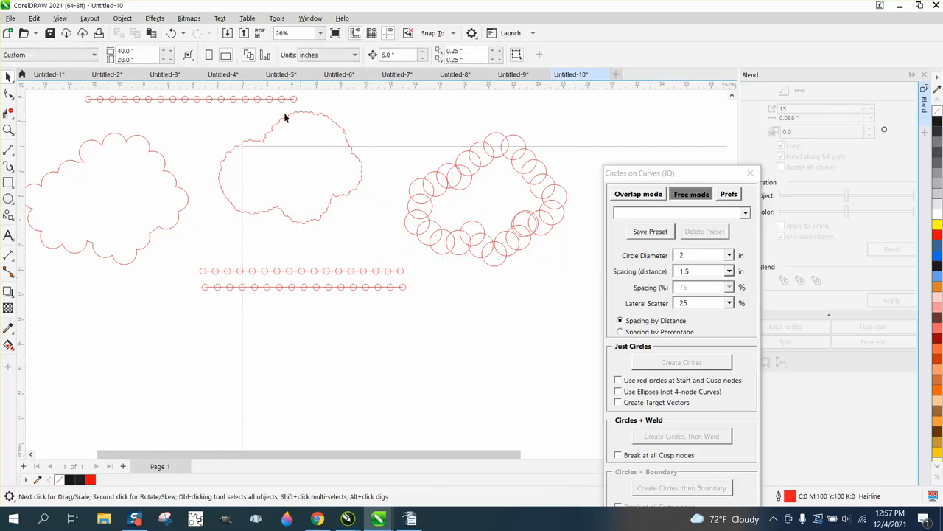
Undo the grouping of the circles and the deletion of the smooth cloud outline
left_click(441, 170)
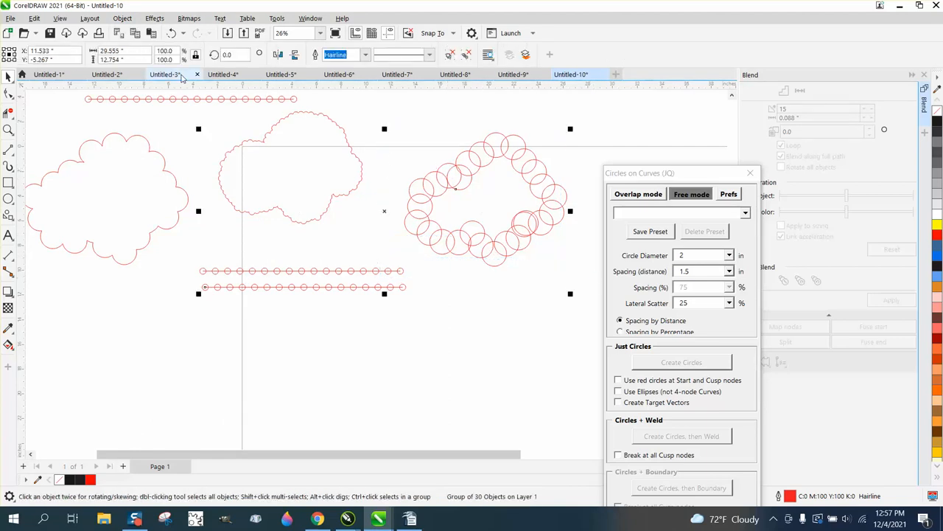
left_click(415, 102)
left_click(170, 35)
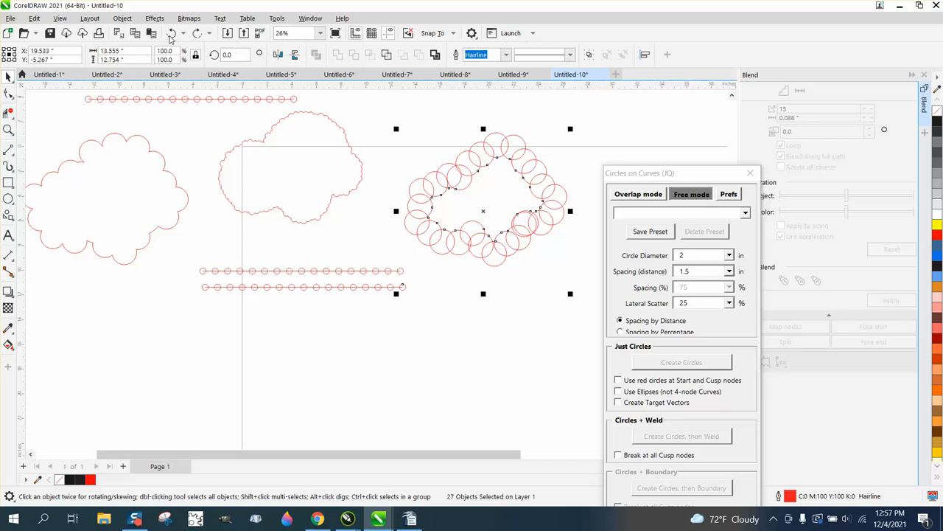
left_click(171, 34)
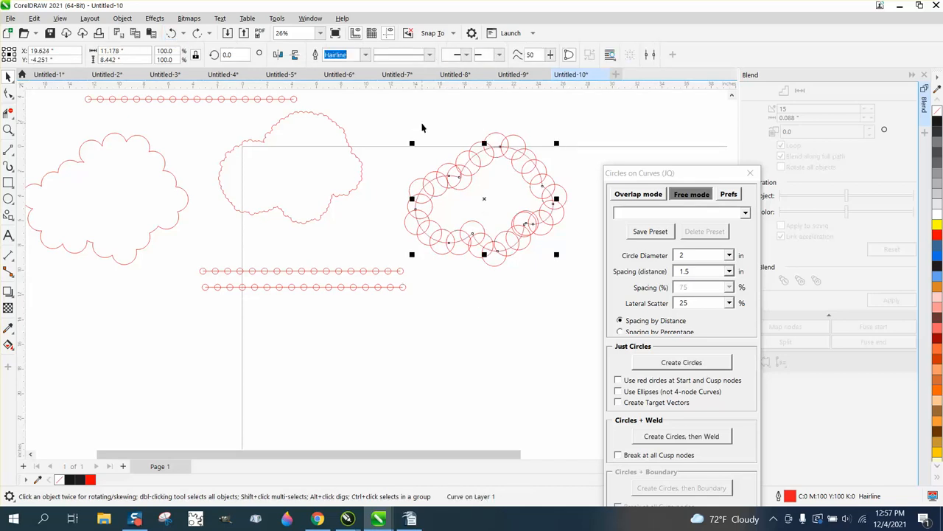
Remove the smooth cloud outline and move the two lower circle rows down and to the left, clear of the cloud
left_click(359, 100)
left_click(475, 155)
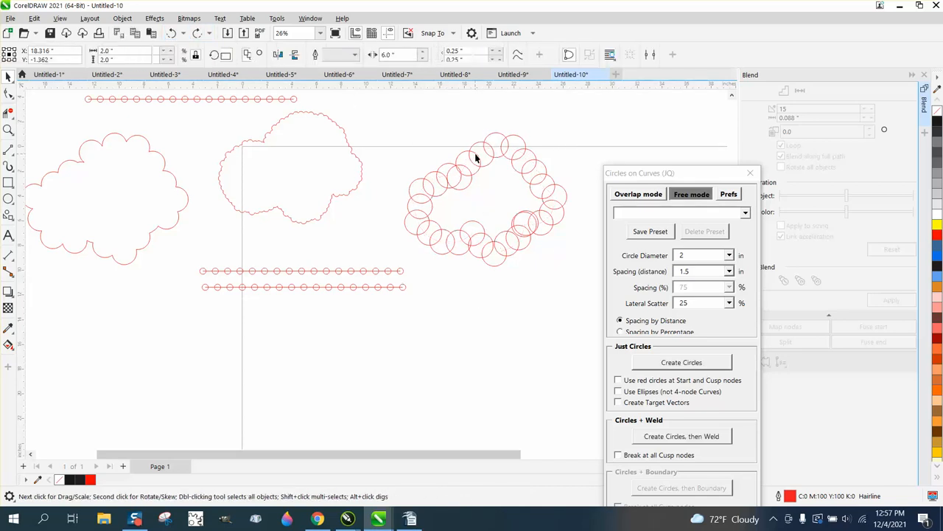
left_click_drag(381, 129, 590, 274)
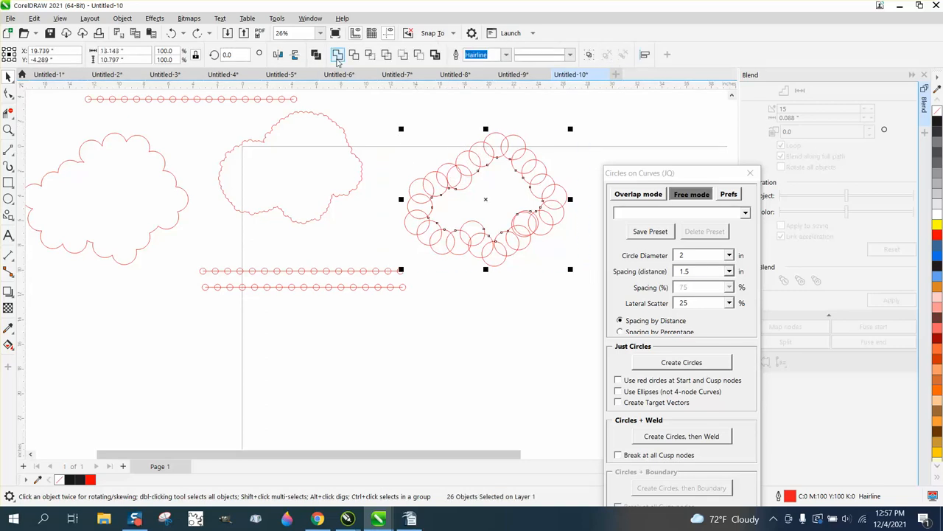
left_click_drag(196, 258, 410, 295)
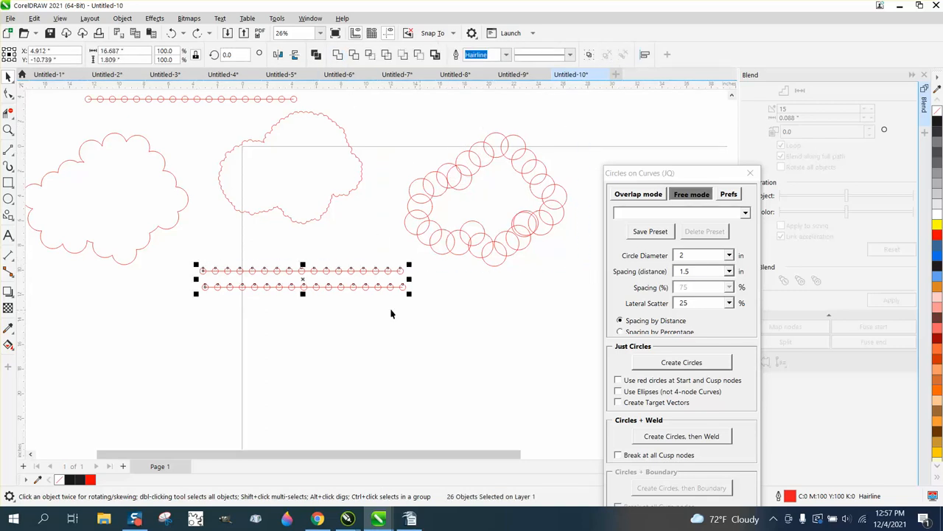
left_click_drag(311, 270, 271, 325)
Weld the circles around the rightmost cloud and delete the inner contour, keeping only the scalloped outer outline
left_click_drag(381, 130, 594, 290)
left_click(337, 54)
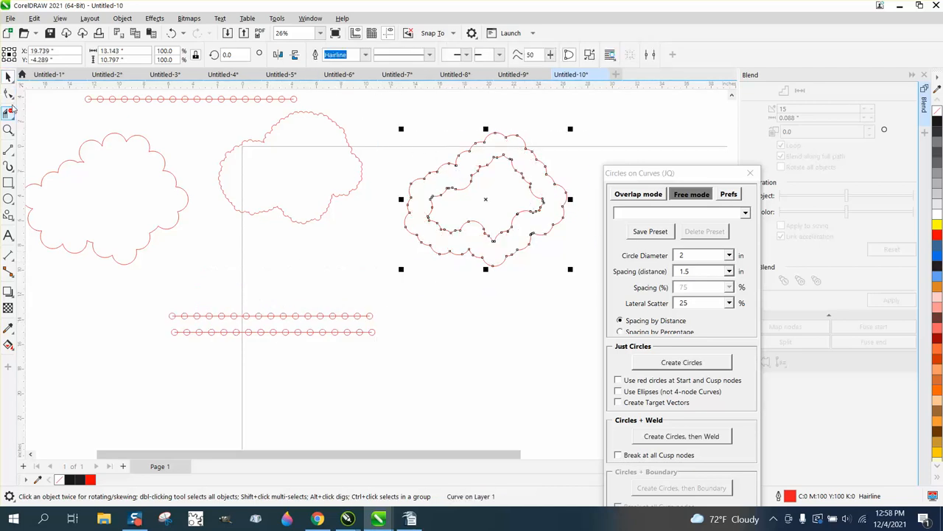
left_click(9, 112)
left_click(470, 171)
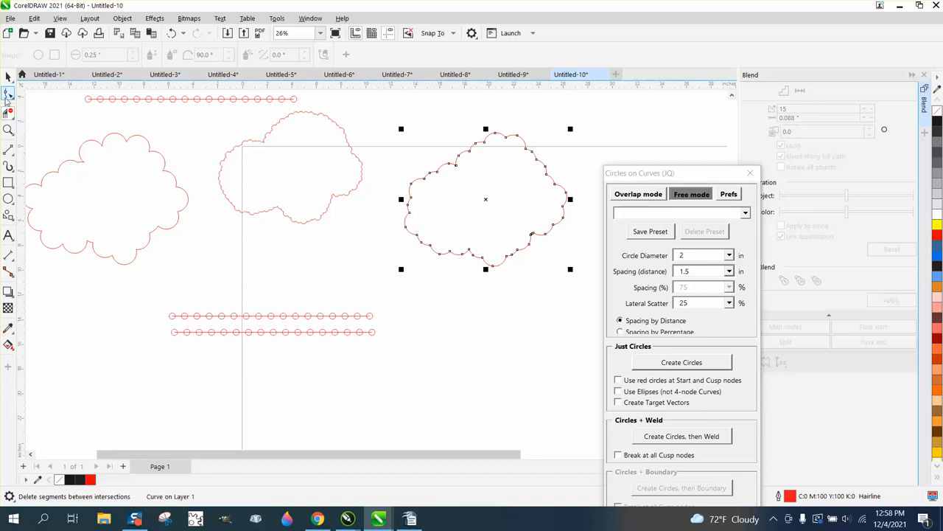
Draw five circles of about 4.7 to 10.7 in diameter as a loose cluster below the leftmost cloud
left_click(7, 130)
left_click_drag(330, 146, 296, 185)
left_click(9, 131)
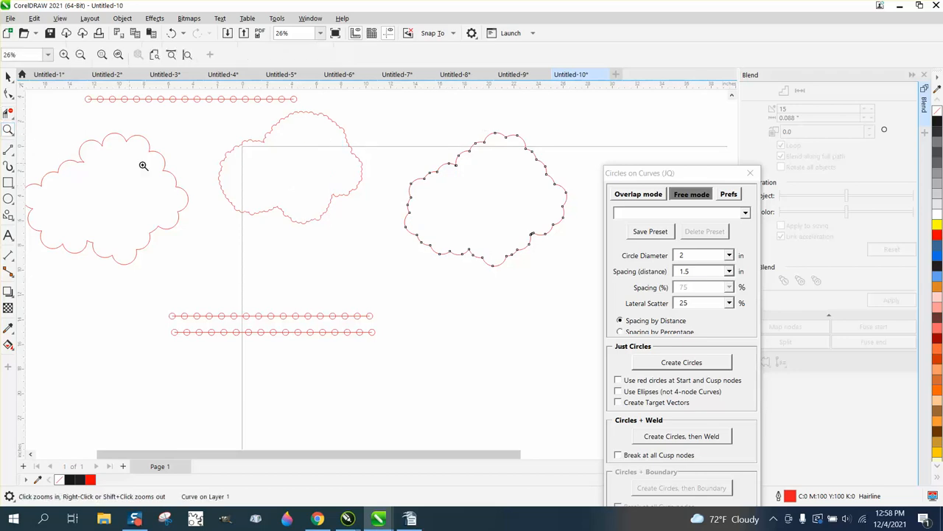
left_click(586, 282)
scroll(326, 203, "down", 4)
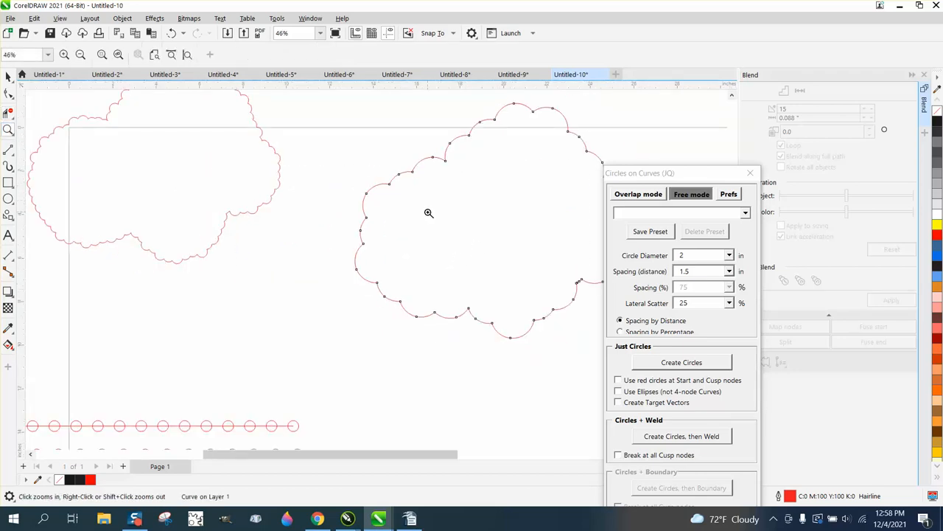
left_click(8, 199)
left_click_drag(108, 301, 181, 374)
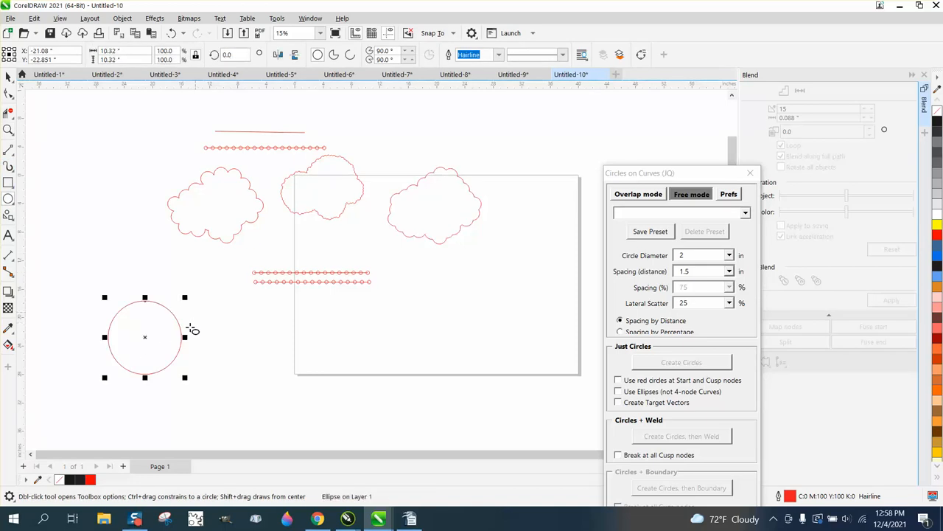
mouse_move(155, 317)
left_mouse_down()
mouse_move(182, 359)
mouse_move(194, 357)
left_mouse_up()
left_click_drag(194, 321, 154, 282)
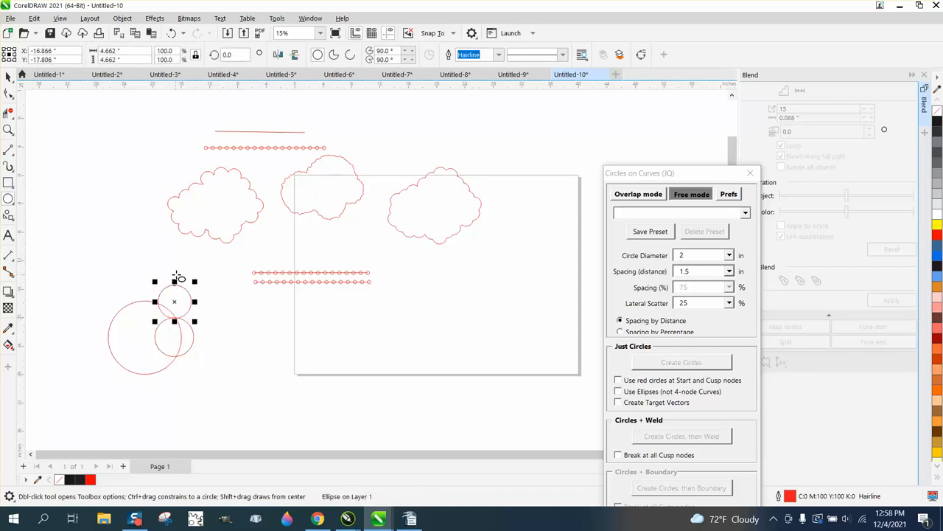
left_click_drag(223, 301, 142, 377)
Try welding the four upper circles of the new cluster, then undo the weld
left_click(6, 76)
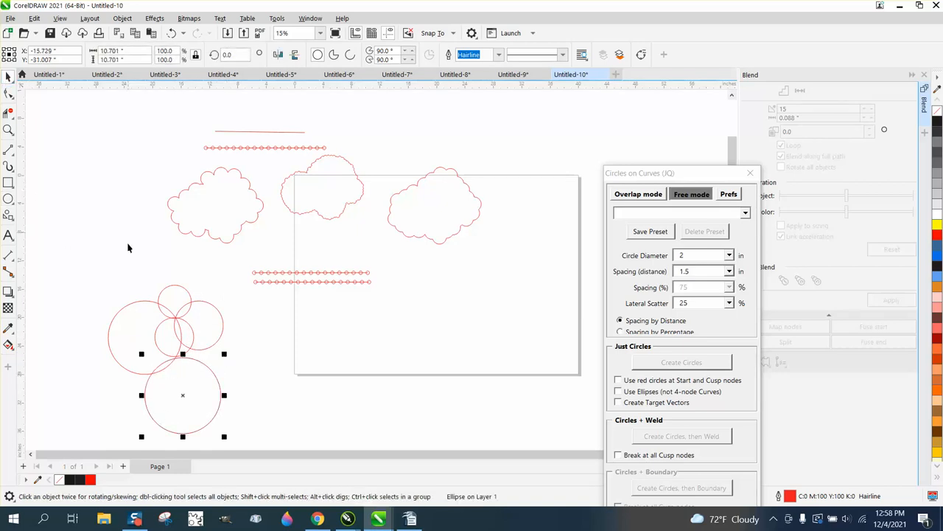
scroll(126, 246, "down", 2)
left_click_drag(84, 263, 226, 401)
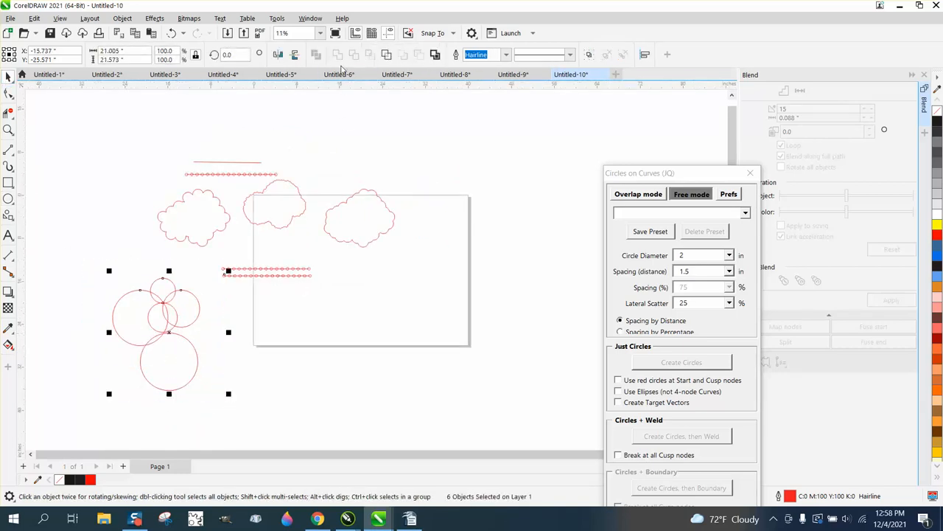
left_click(188, 278)
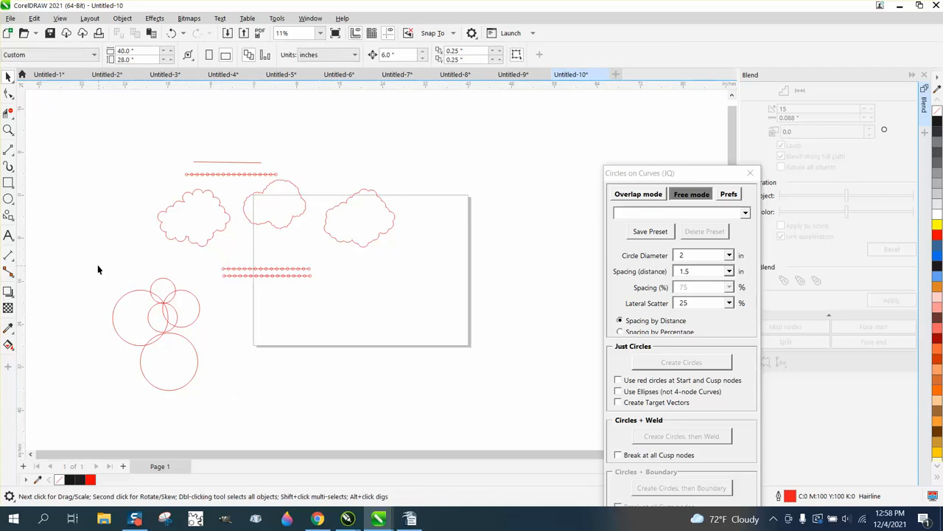
left_click_drag(97, 269, 207, 391)
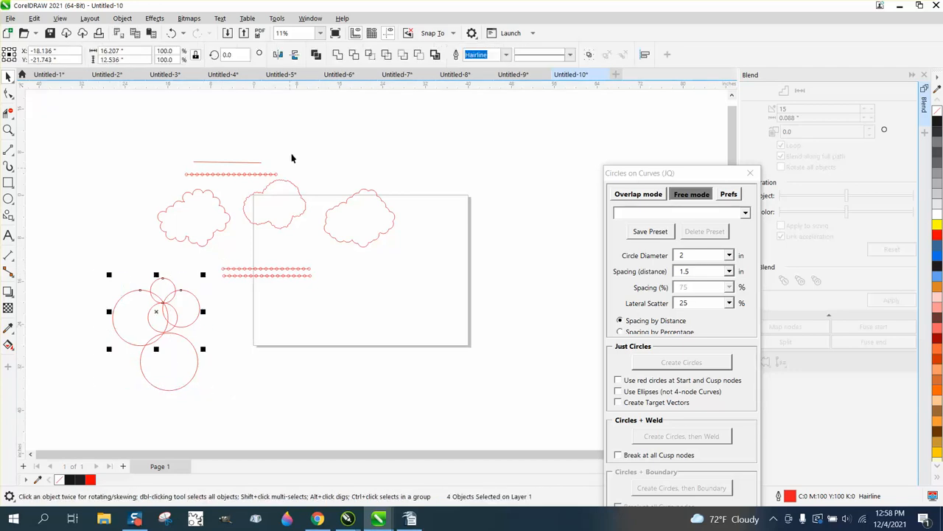
left_click(337, 54)
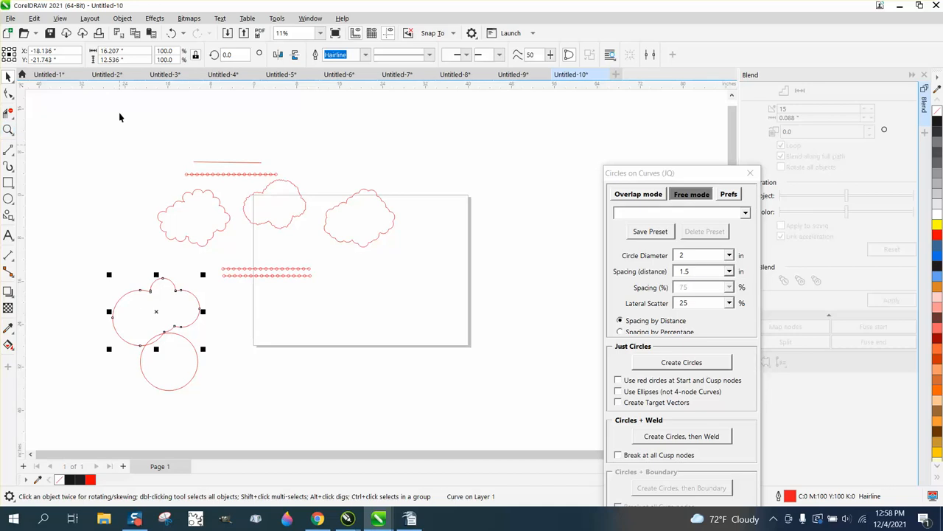
left_click(171, 32)
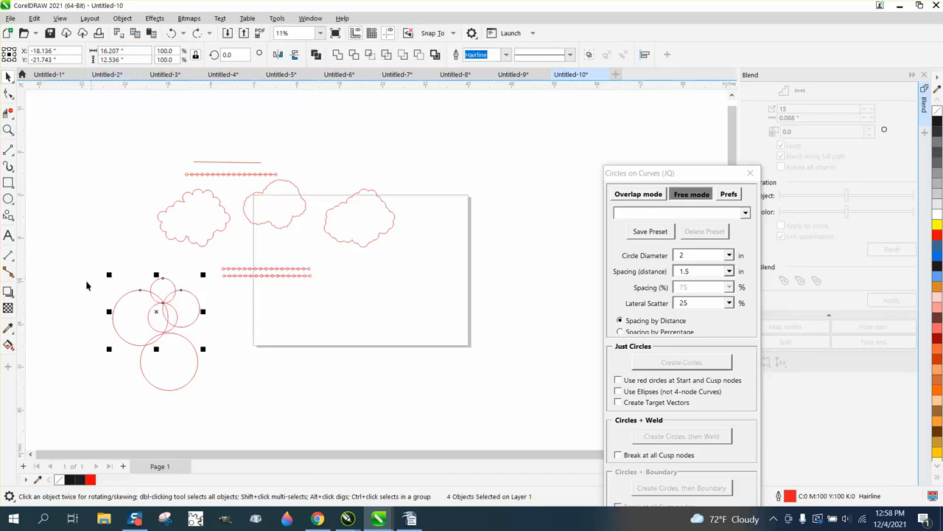
Move the two circle rows to the right, clear of the cluster, and weld all five cluster circles into one outline
left_click_drag(217, 250, 328, 305)
left_click_drag(273, 282, 338, 288)
left_click_drag(81, 275, 257, 412)
left_click(338, 54)
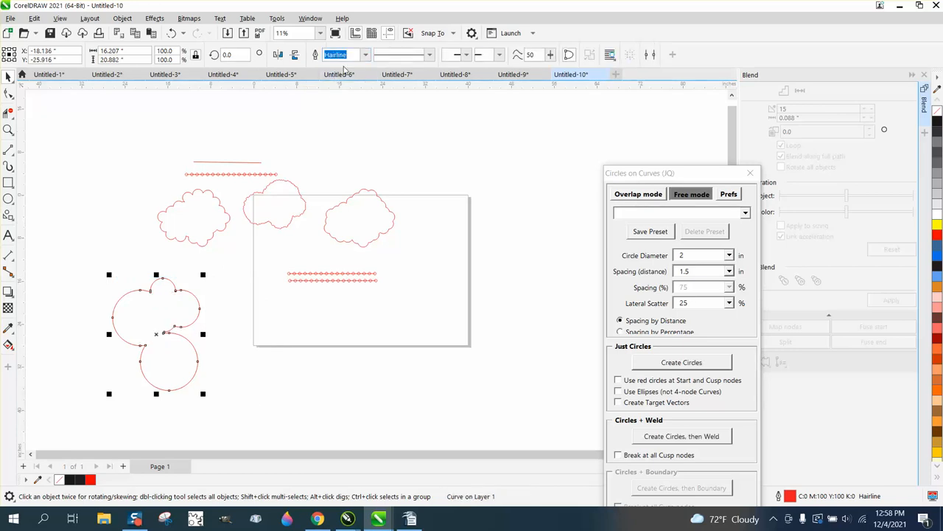
Create 2 in circles along the welded outline with 1.5 in spacing and 25% lateral scatter
left_click(682, 363)
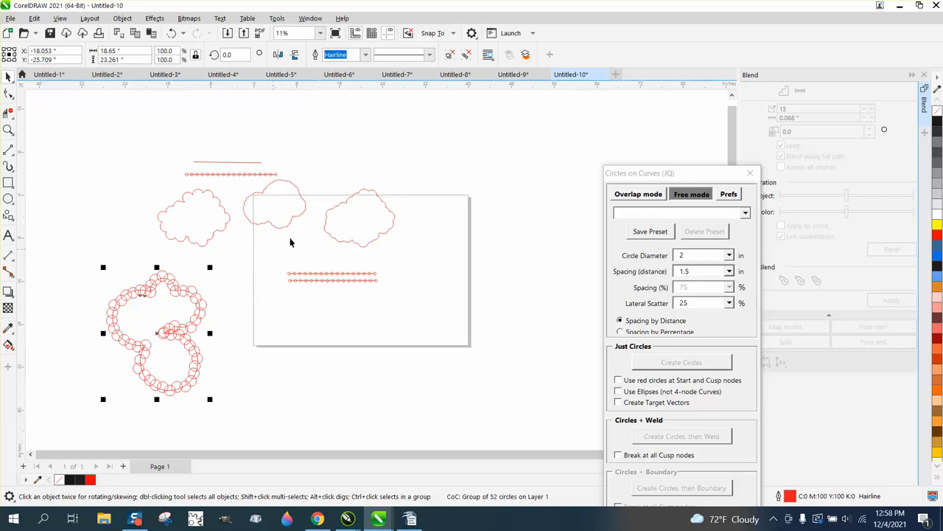
left_click(9, 131)
left_click_drag(131, 257, 254, 338)
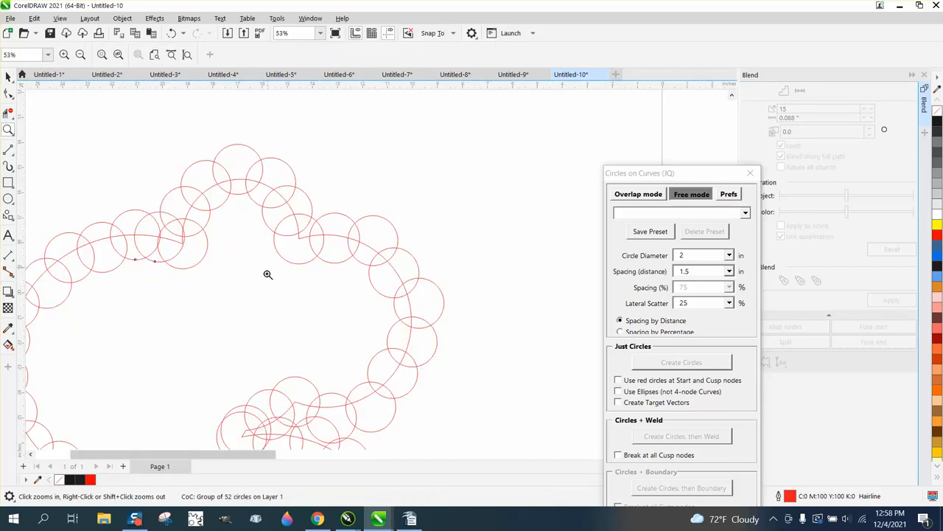
scroll(344, 211, "down", 2)
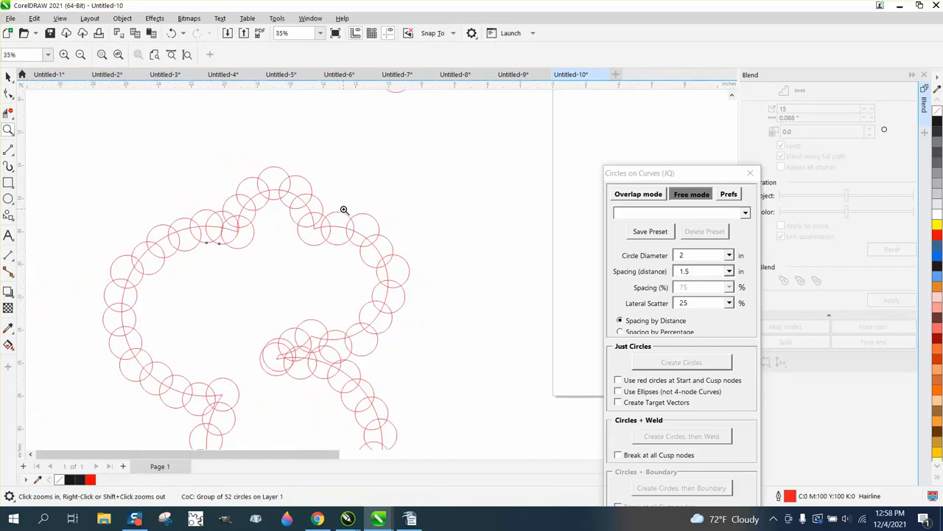
scroll(344, 211, "down", 1)
Ungroup the new circles and move the welded base outline about 22.7 in right and 6.3 in down, away from them
left_click(8, 76)
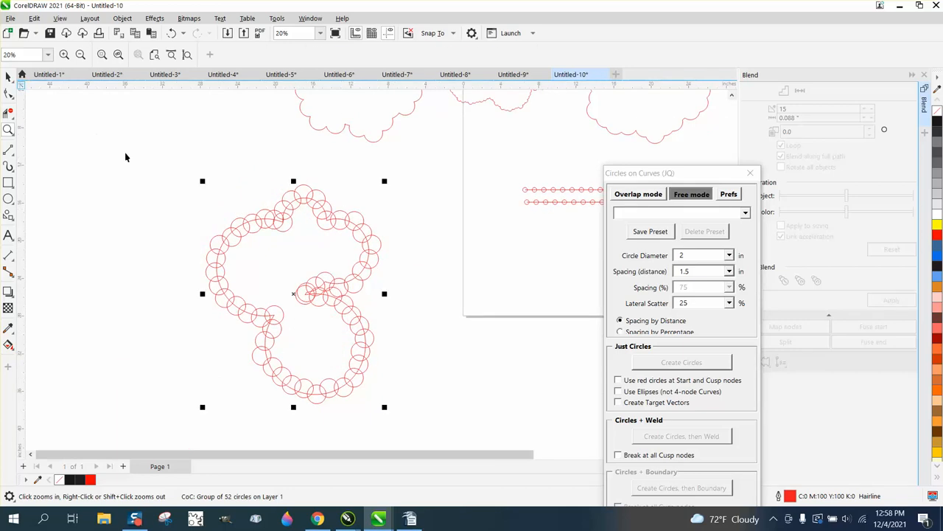
left_click_drag(447, 428, 446, 427)
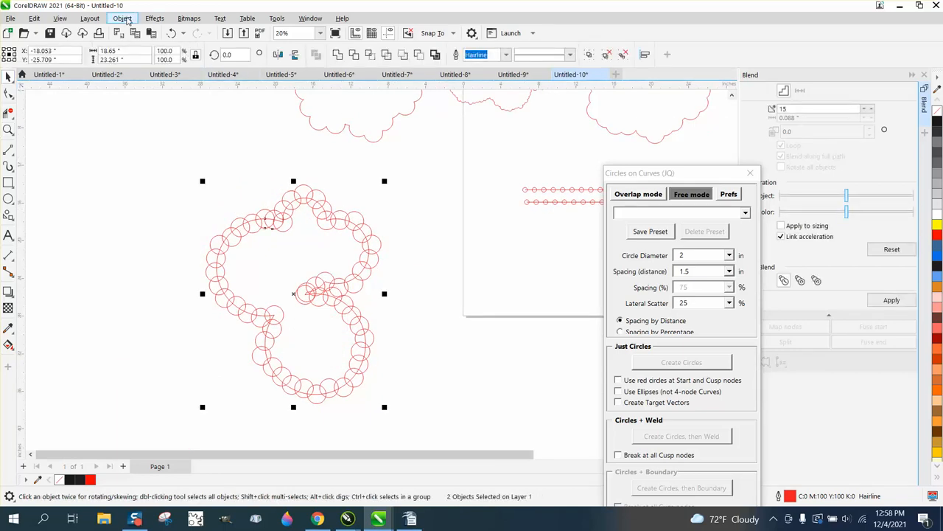
left_click(122, 17)
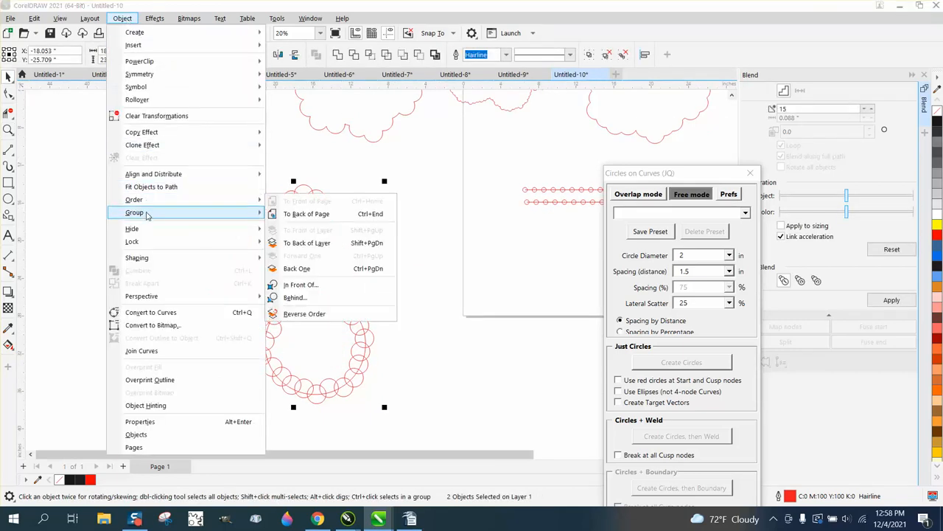
mouse_move(149, 215)
left_click(296, 227)
key("Escape")
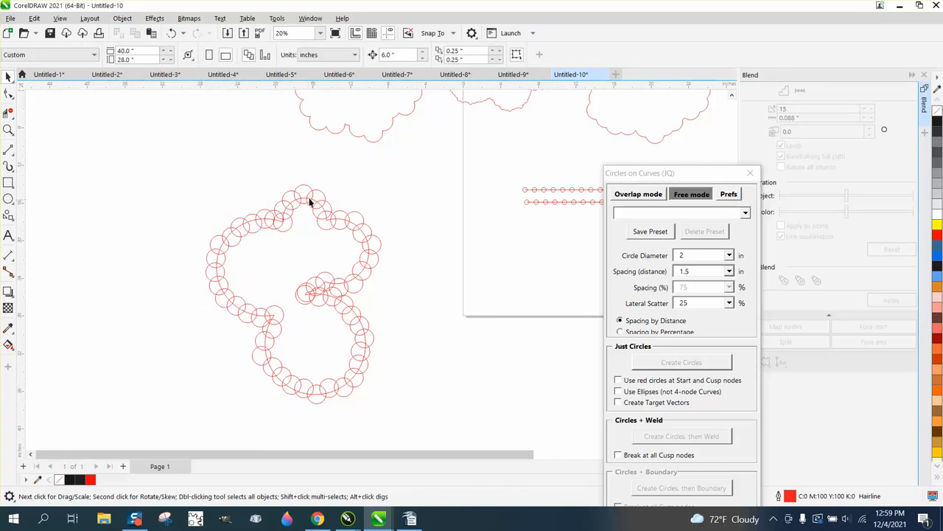
left_click_drag(305, 198, 519, 267)
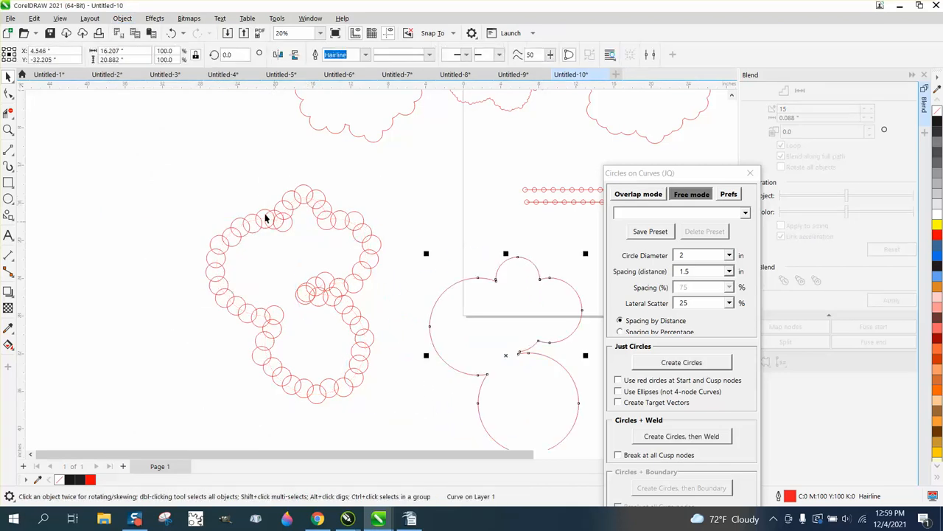
Weld the ungrouped circles of the new cloud and delete its inner contour, leaving the scalloped outer outline
left_click_drag(363, 378, 413, 413)
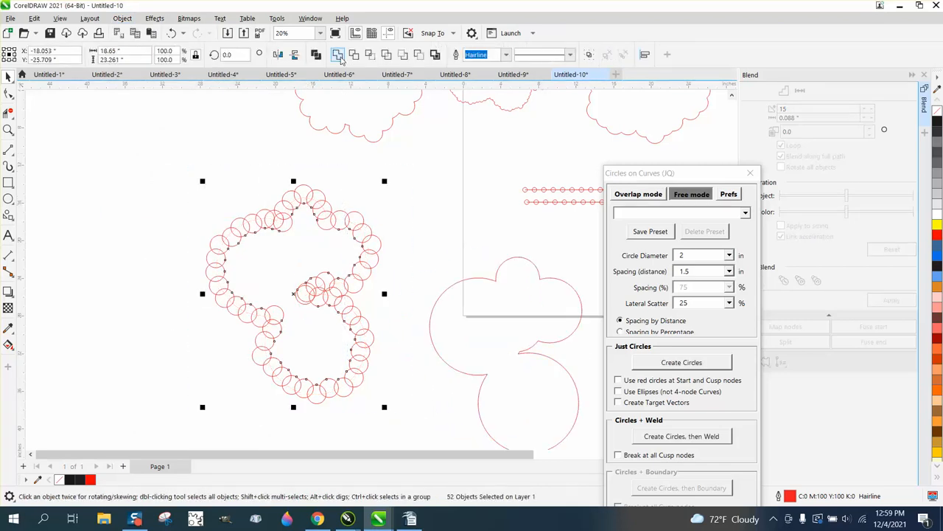
left_click(341, 56)
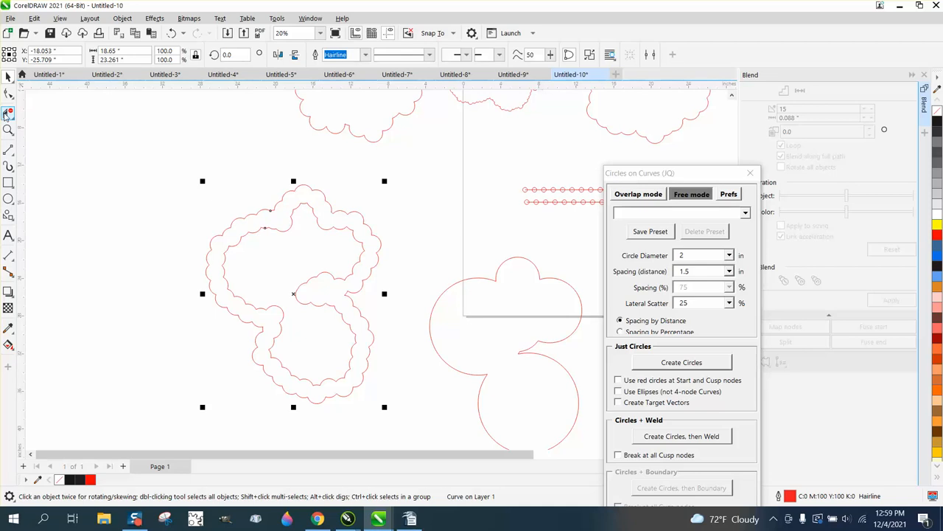
left_click(7, 113)
left_click(280, 235)
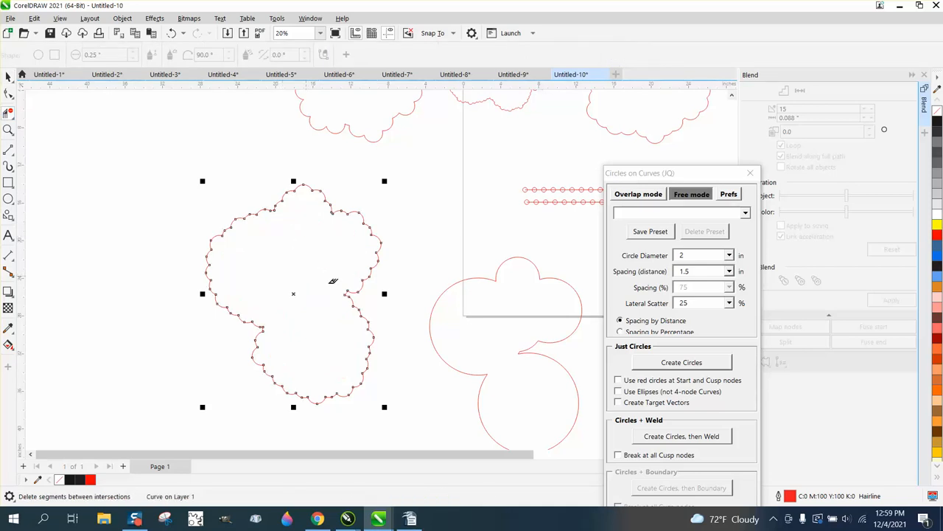
Rotate the new scalloped cloud outline about 60.5° counter-clockwise and close the Circles on Curves macro
left_click(8, 77)
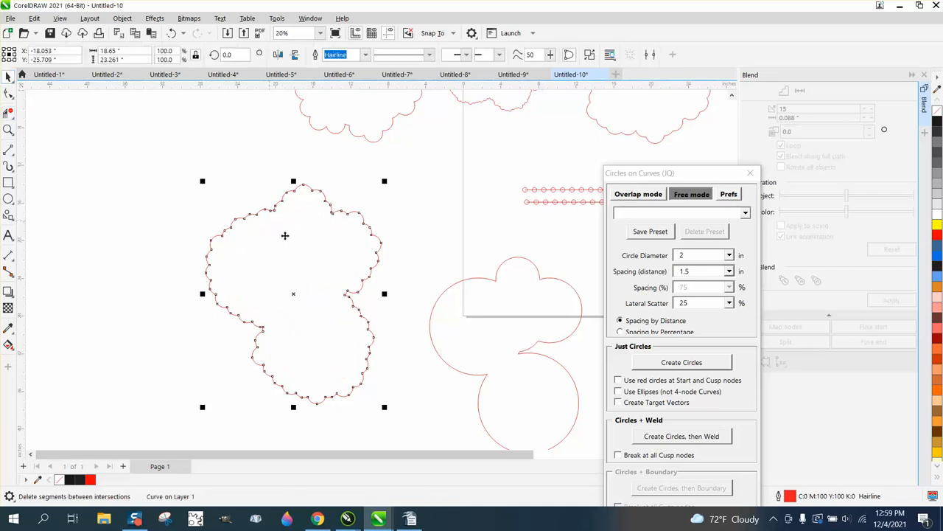
left_click(303, 285)
left_click_drag(384, 183, 266, 181)
left_click_drag(414, 189, 392, 183)
scroll(311, 240, "down", 1)
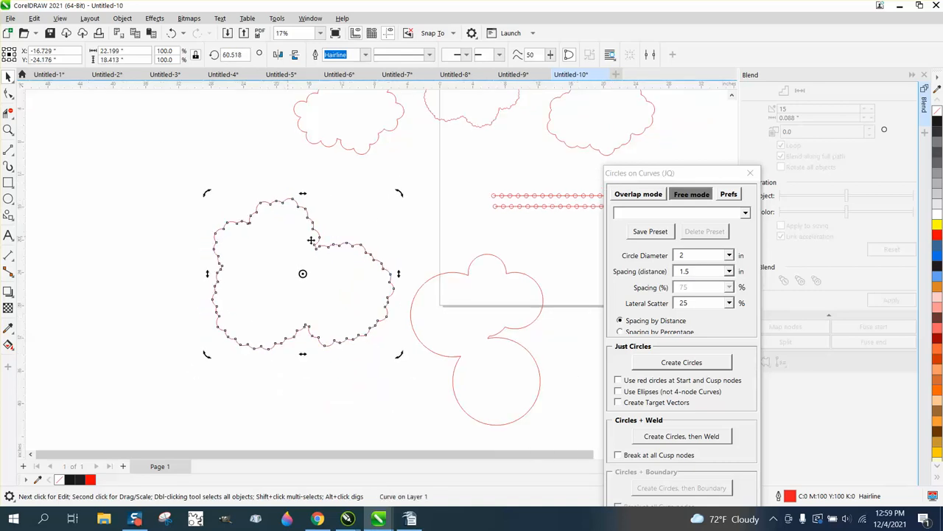
left_click(749, 175)
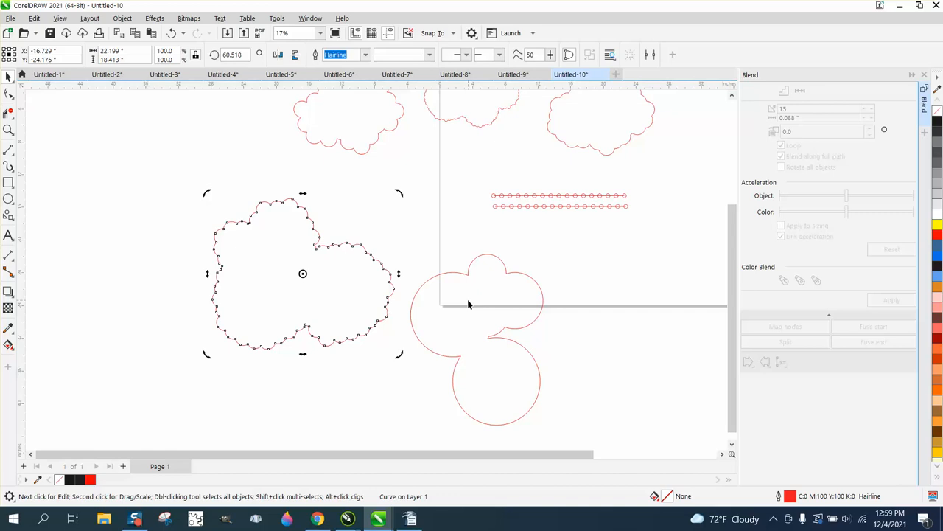